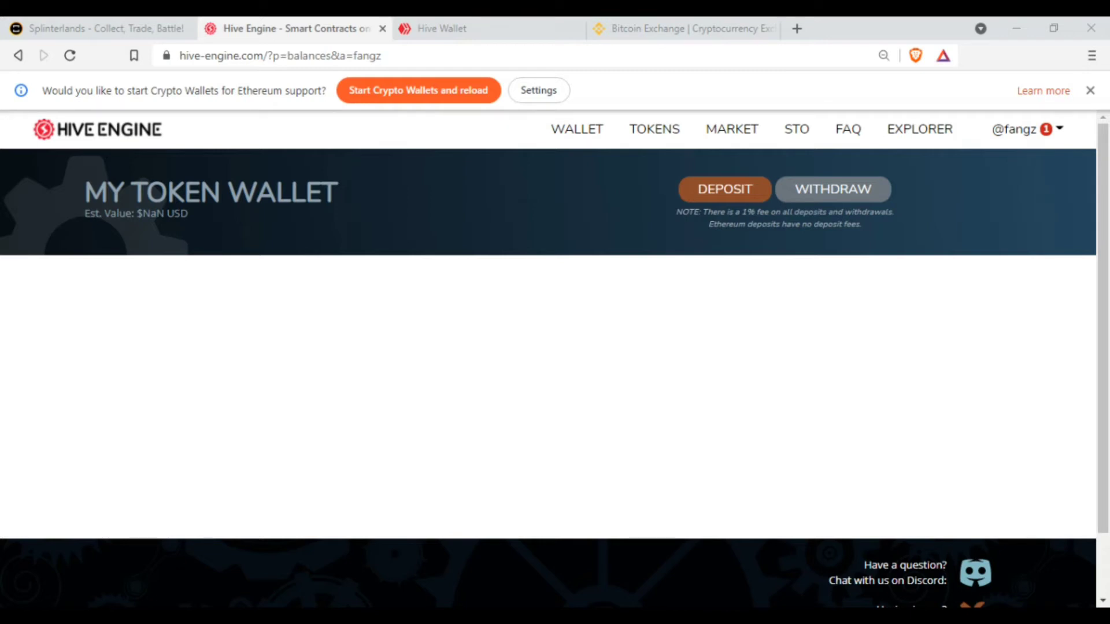
Reload the Hive Engine token wallet and highlight the SWAP.HIVE balance row.
click(70, 56)
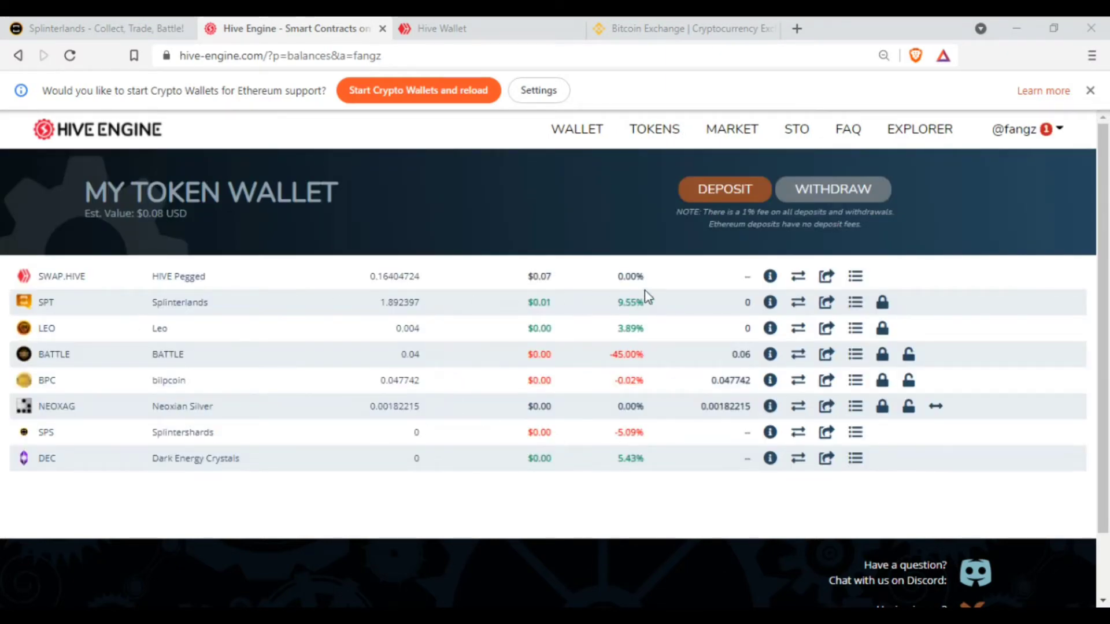
drag(681, 280, 6, 283)
click(739, 317)
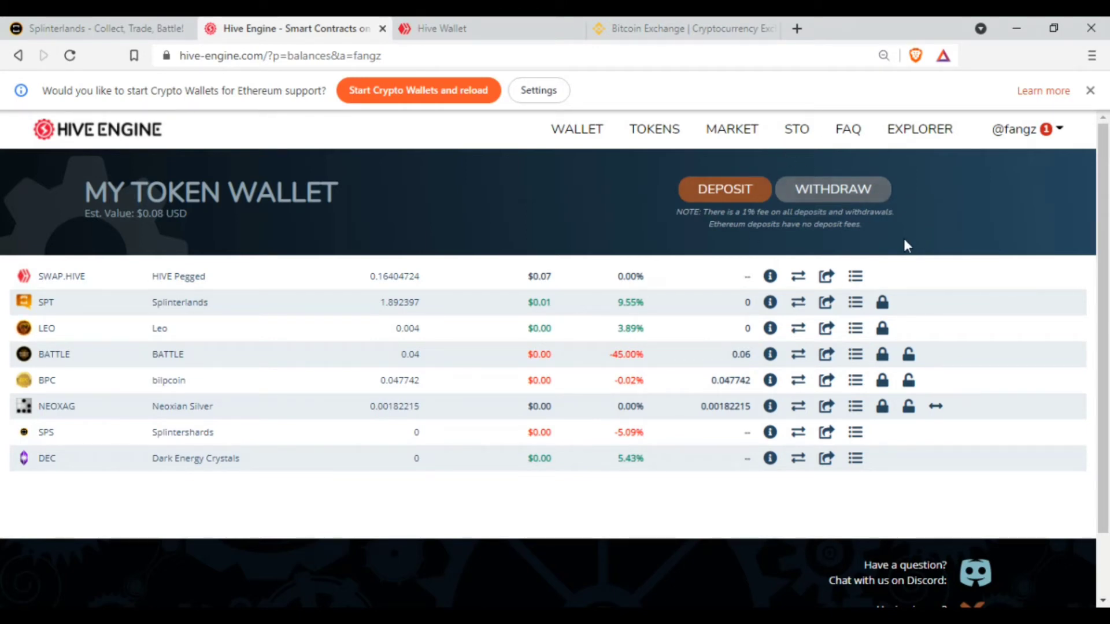
Start a Hive (HIVE) token withdrawal and set the withdraw amount to the full 0.16404724 SWAP.HIVE balance.
click(848, 191)
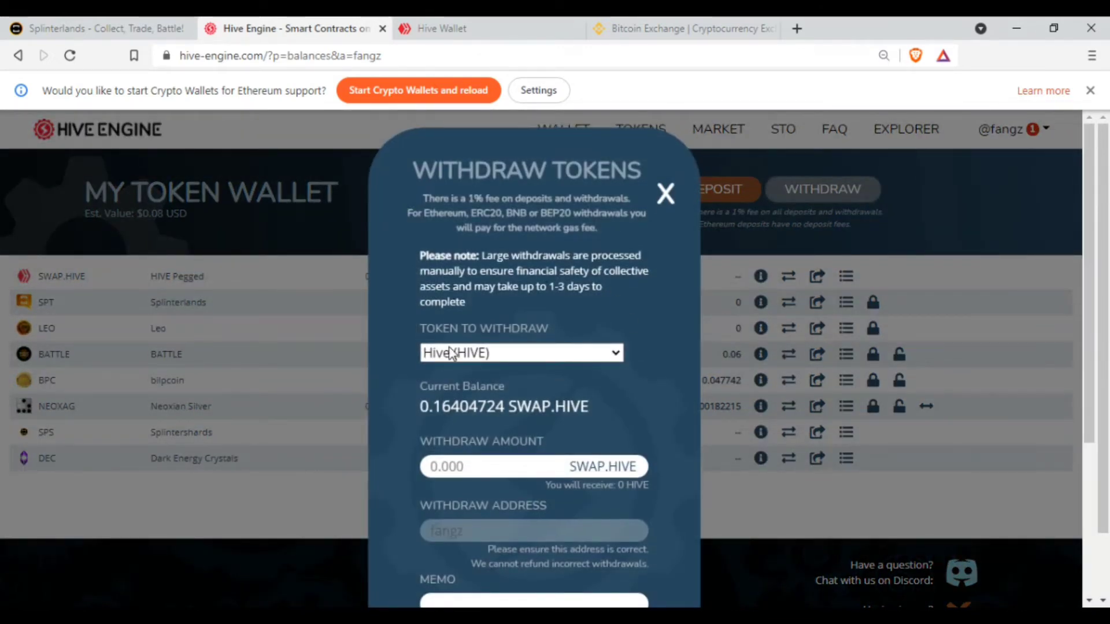
double_click(456, 404)
key(ctrl+c)
click(503, 467)
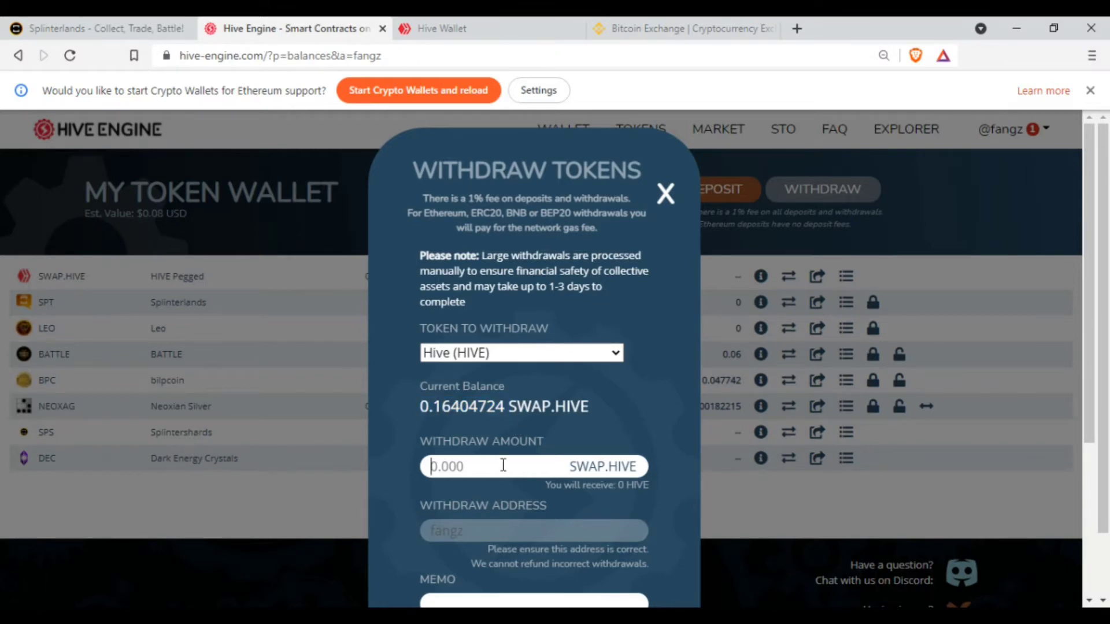
key(ctrl+v)
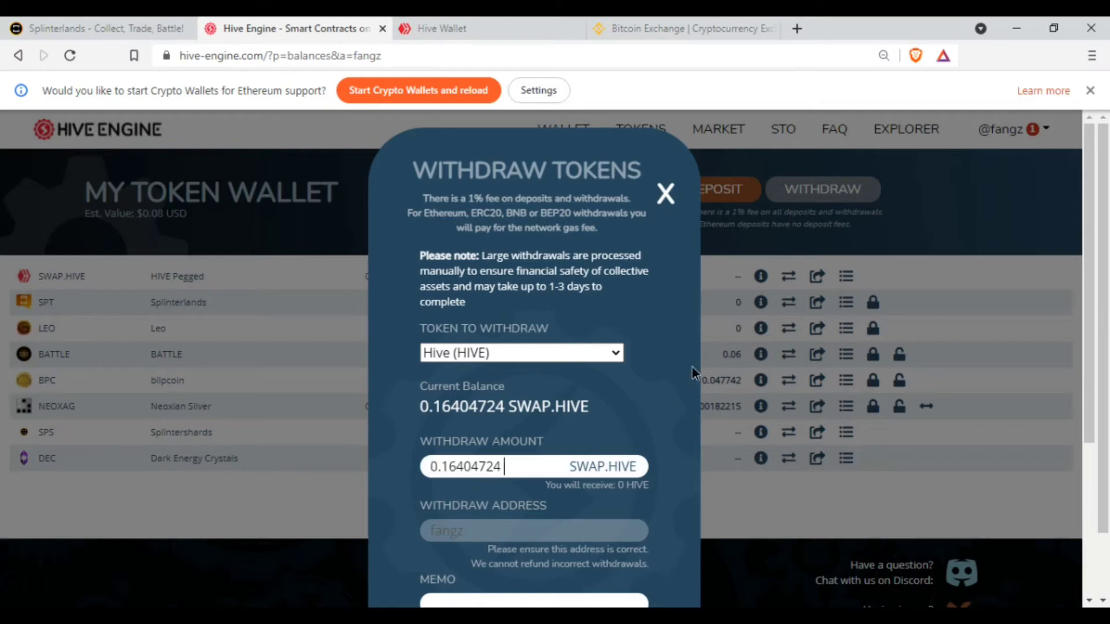
Submit the HIVE withdrawal, acknowledge the transaction as sent, and return to the token wallet balances.
scroll(692, 366, down, 4)
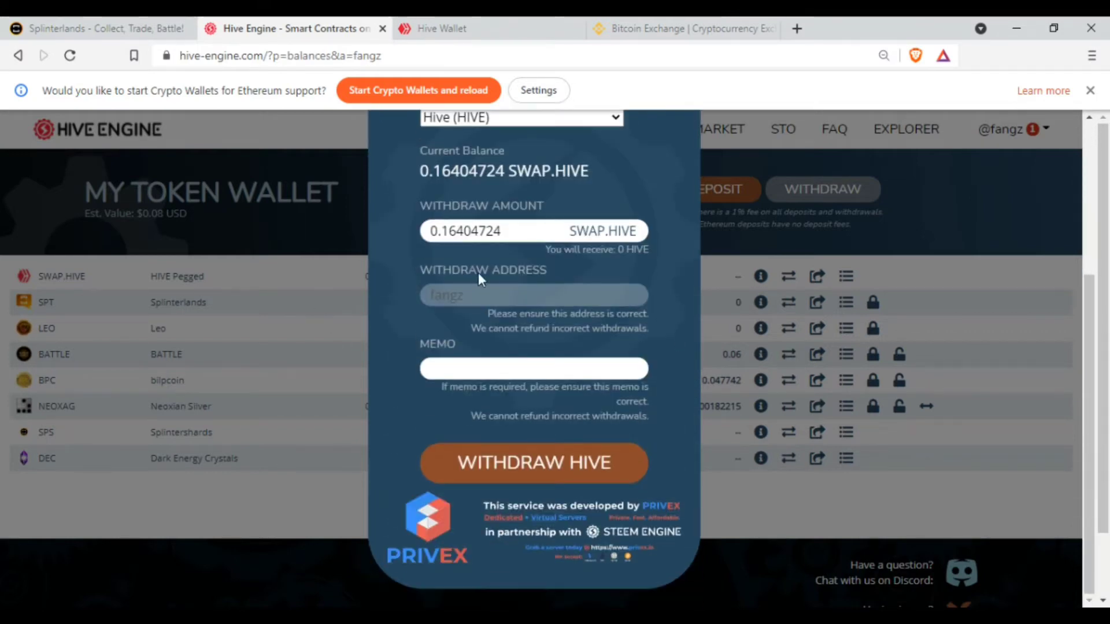
click(600, 477)
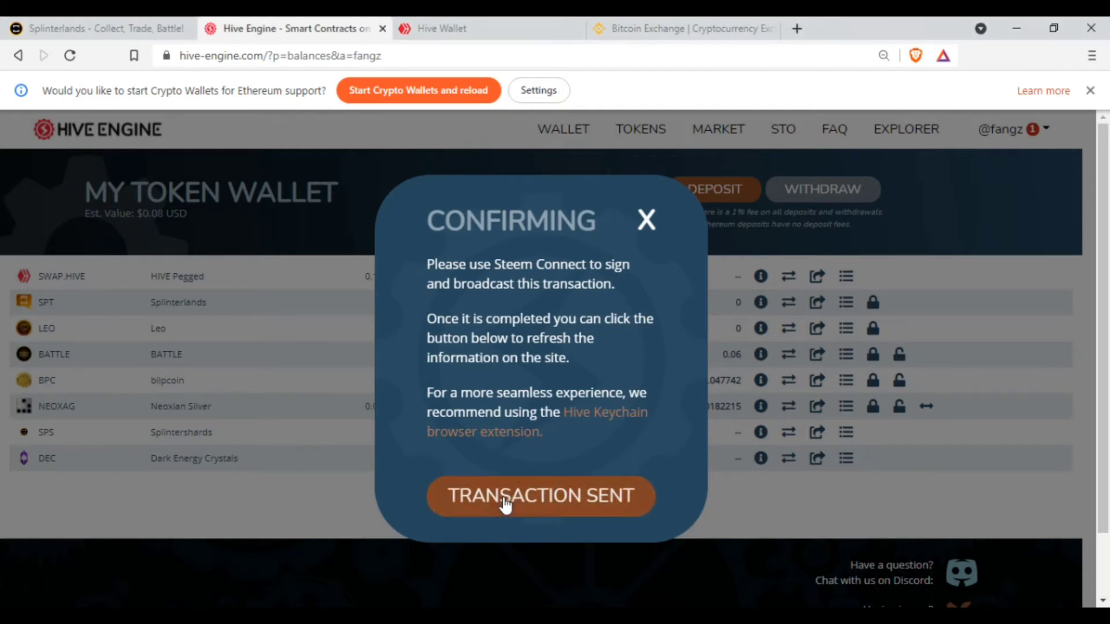
click(527, 491)
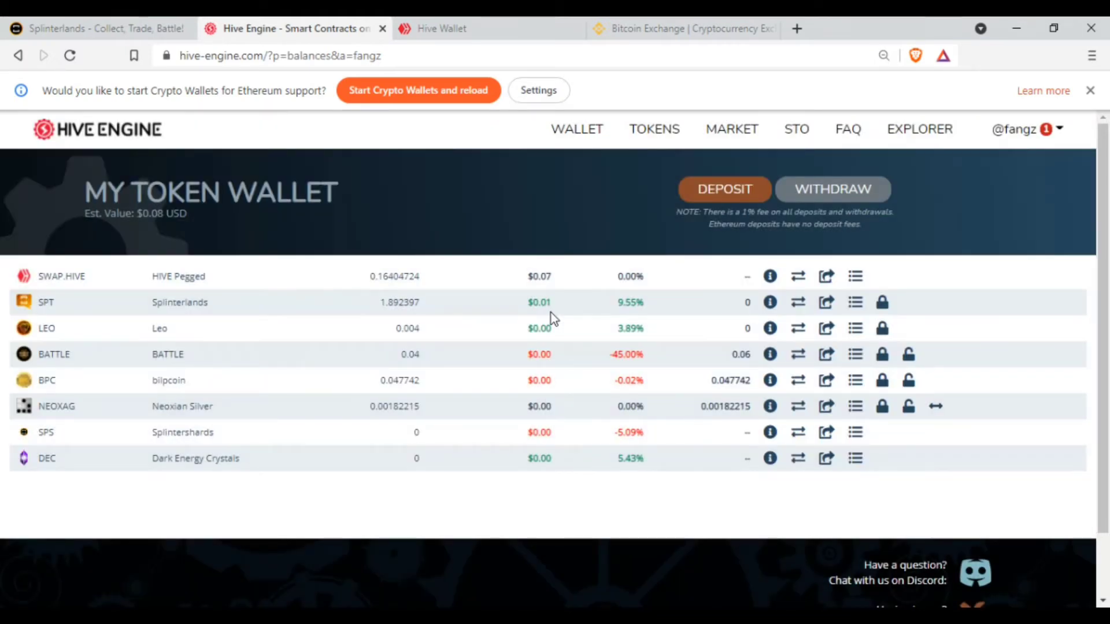
click(826, 276)
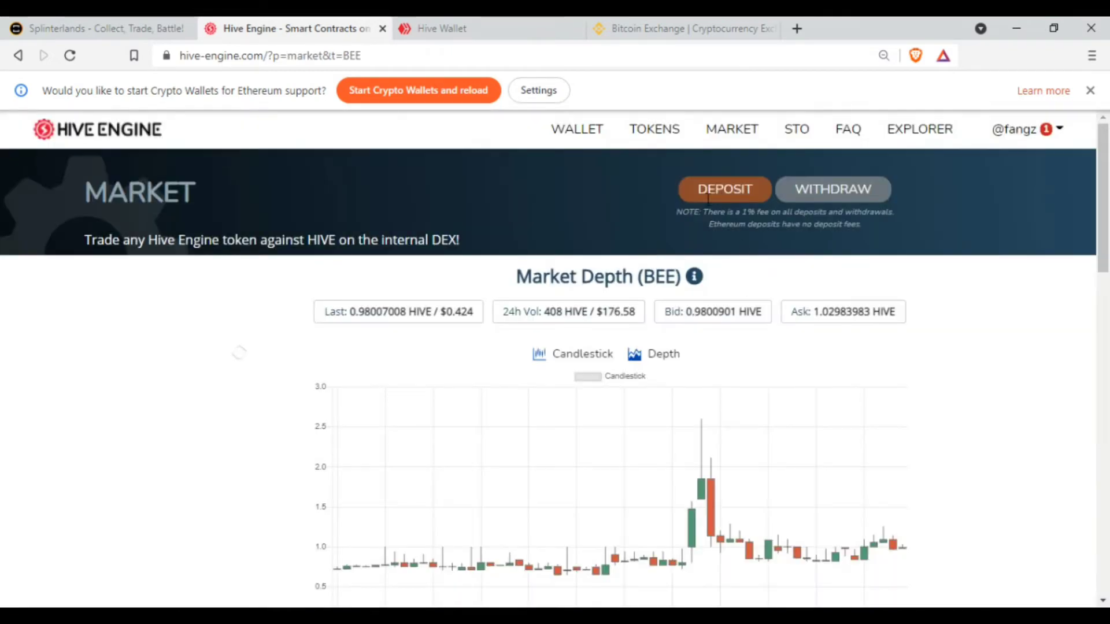
key(alt+Left)
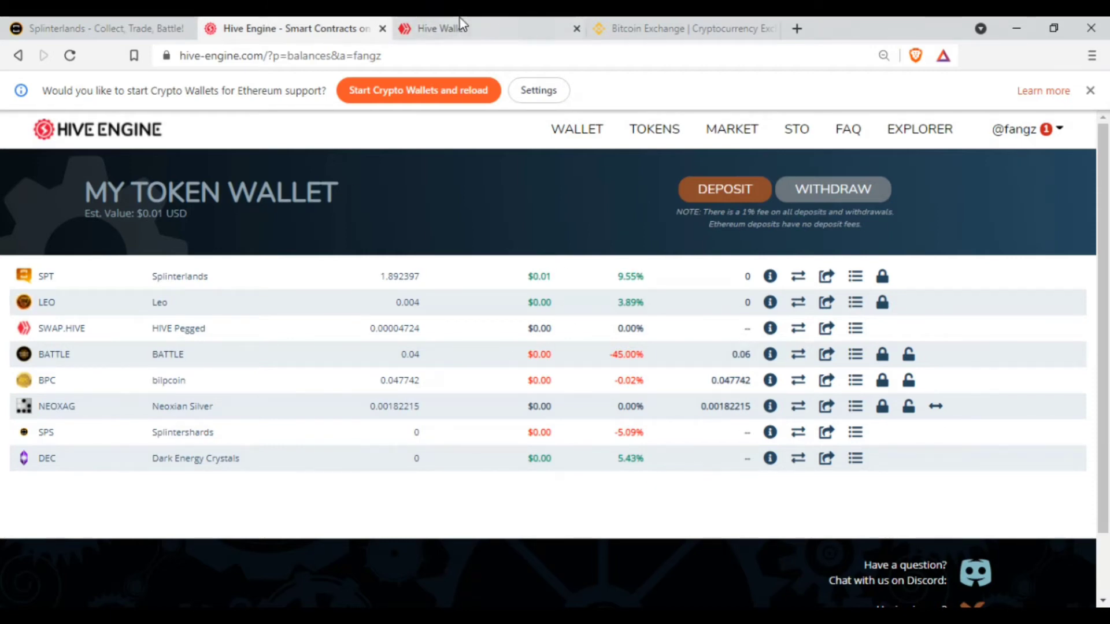
Switch to the Hive Wallet and reload its balances page.
click(428, 29)
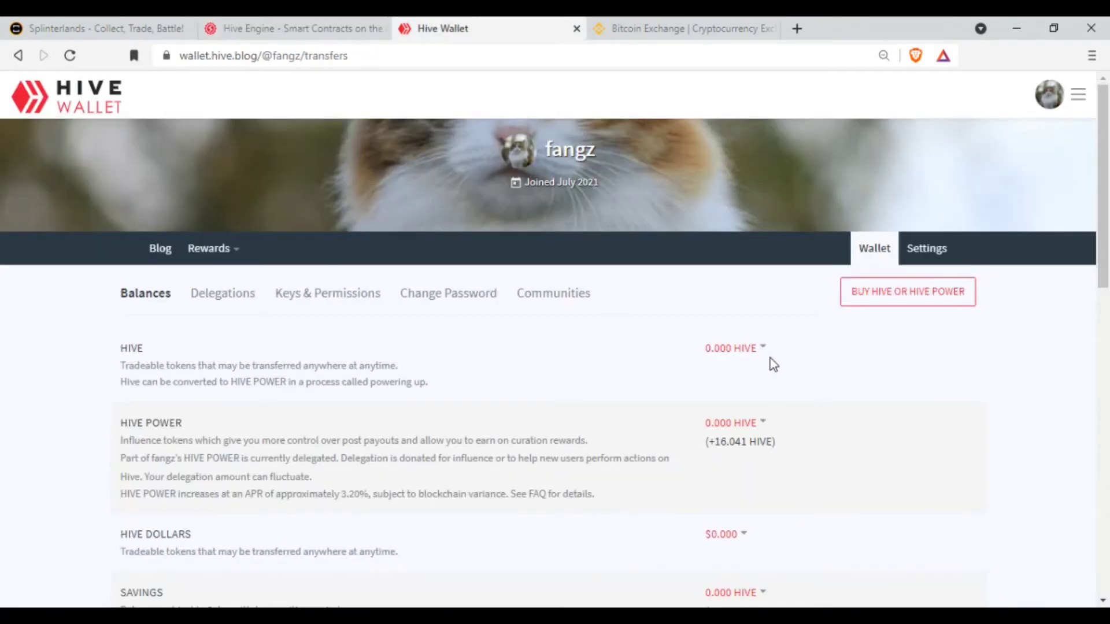
scroll(781, 355, down, 10)
scroll(781, 355, up, 10)
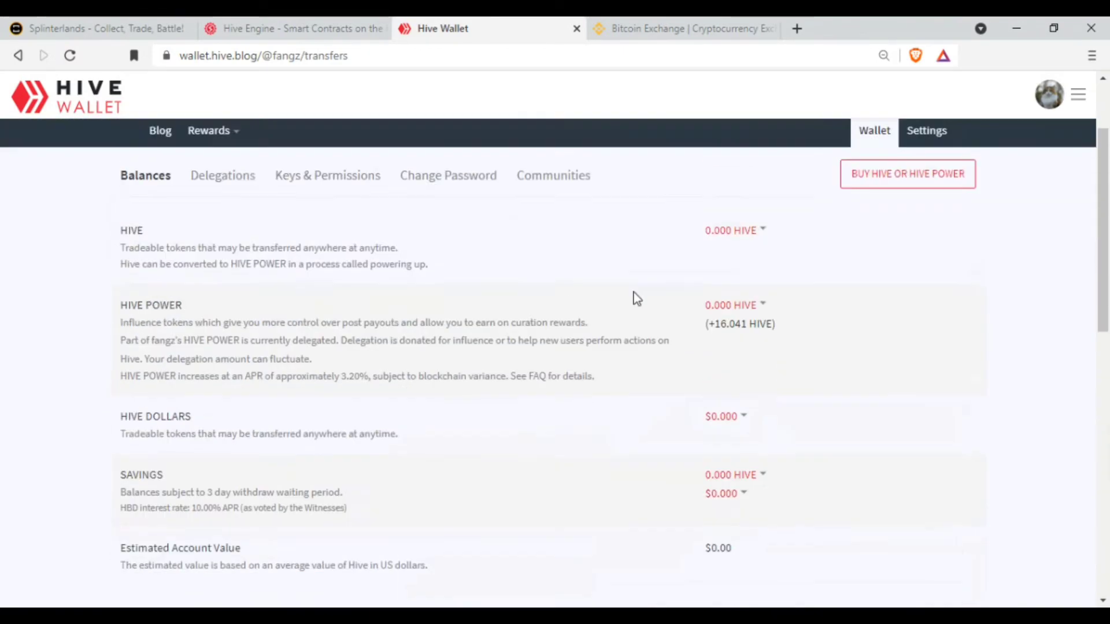
click(79, 58)
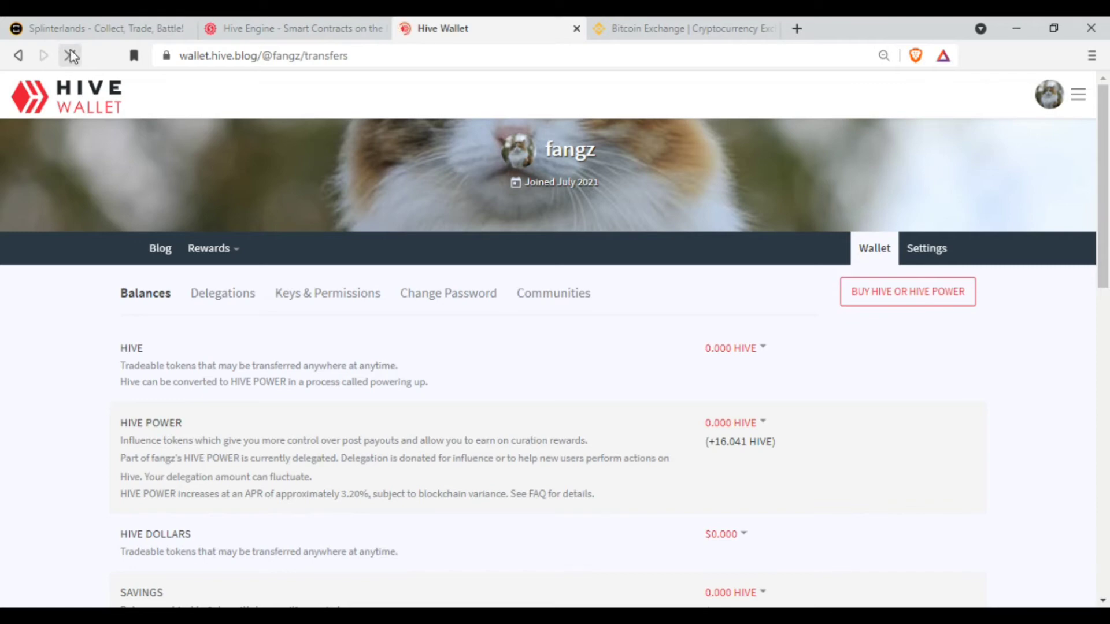
Check the HIVE balance, its available actions and the estimated account value in the Hive Wallet.
click(762, 350)
click(750, 299)
scroll(785, 323, down, 10)
scroll(785, 324, up, 10)
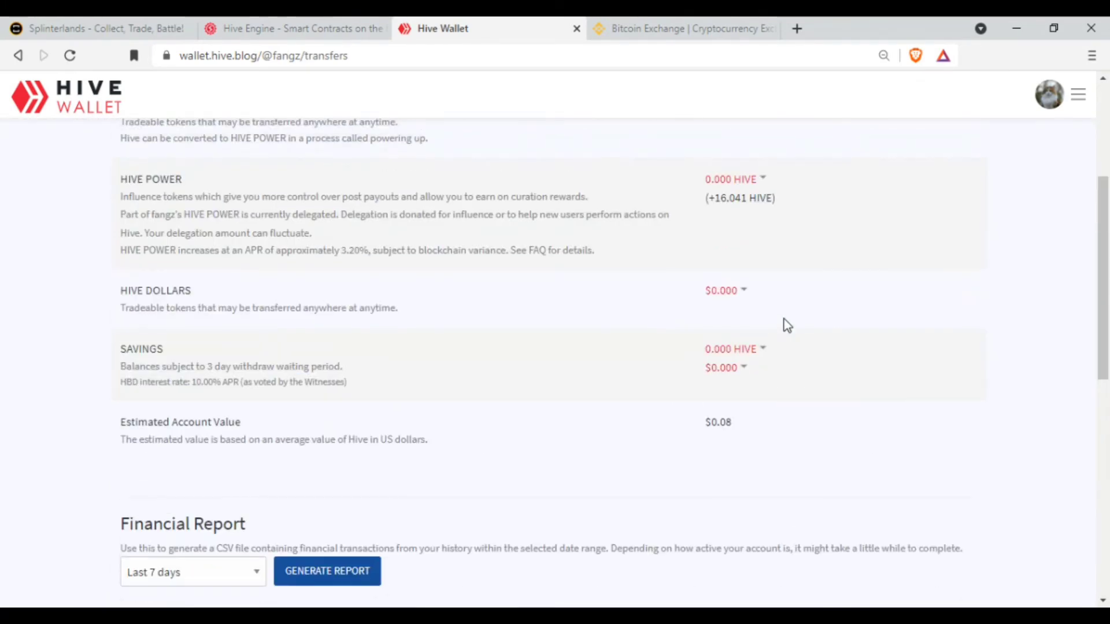
click(757, 349)
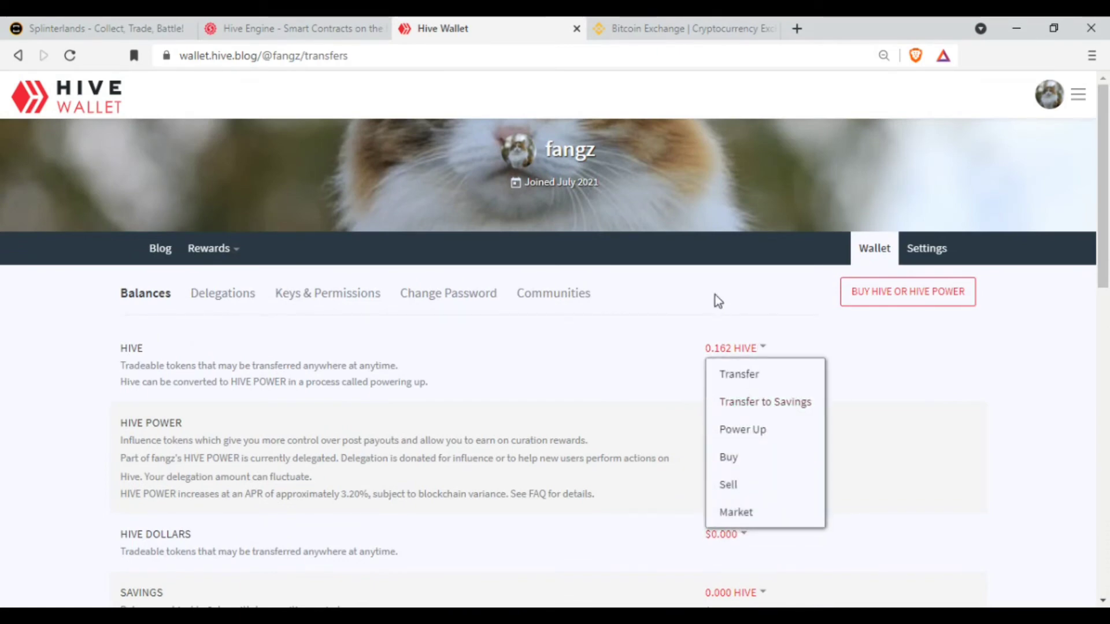
click(723, 273)
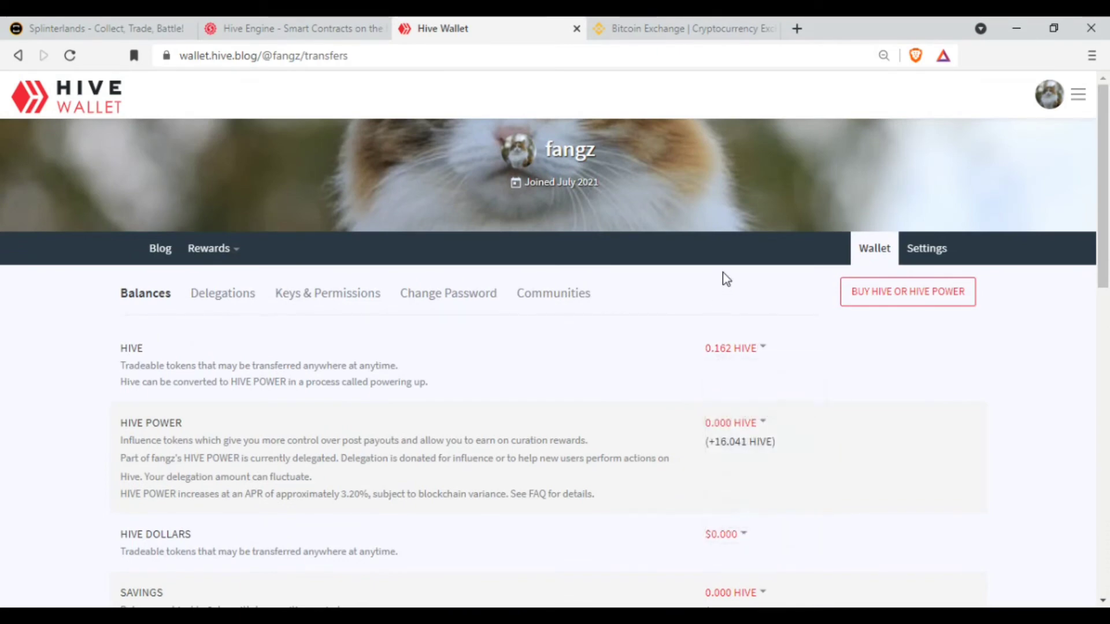
Switch to Binance, open the Fiat and Spot wallet and search its coins for "hive".
click(728, 19)
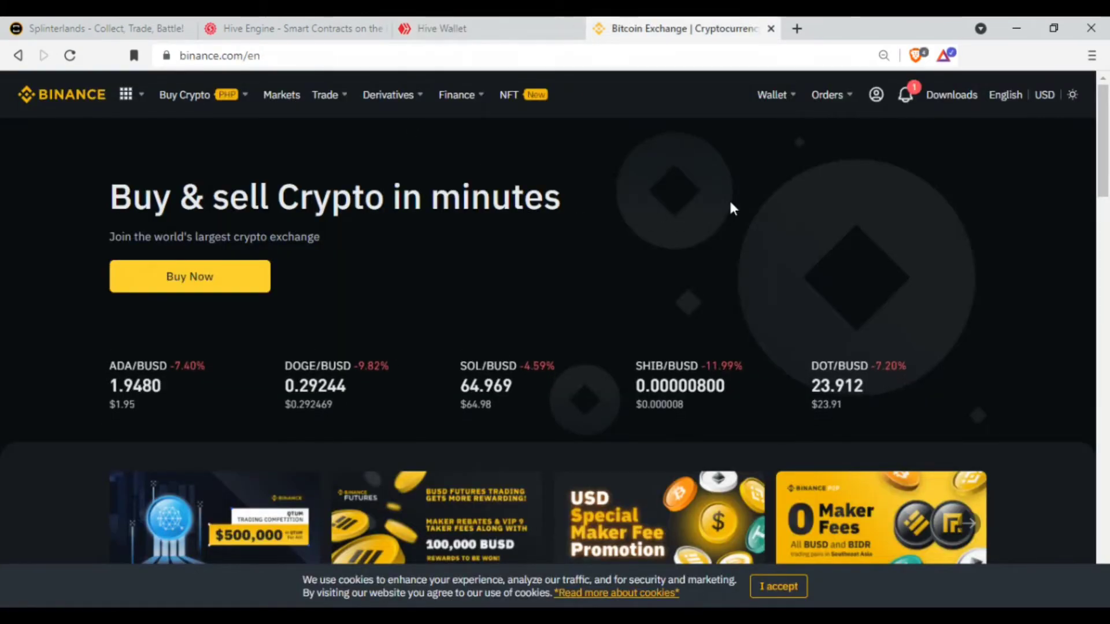
mouse_move(794, 103)
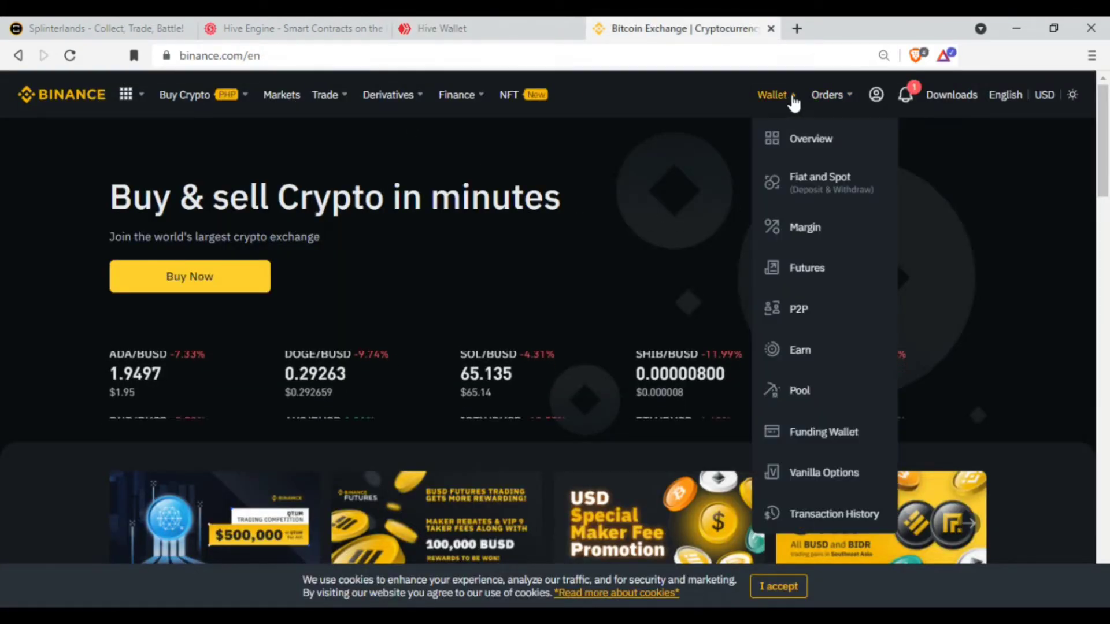
click(836, 199)
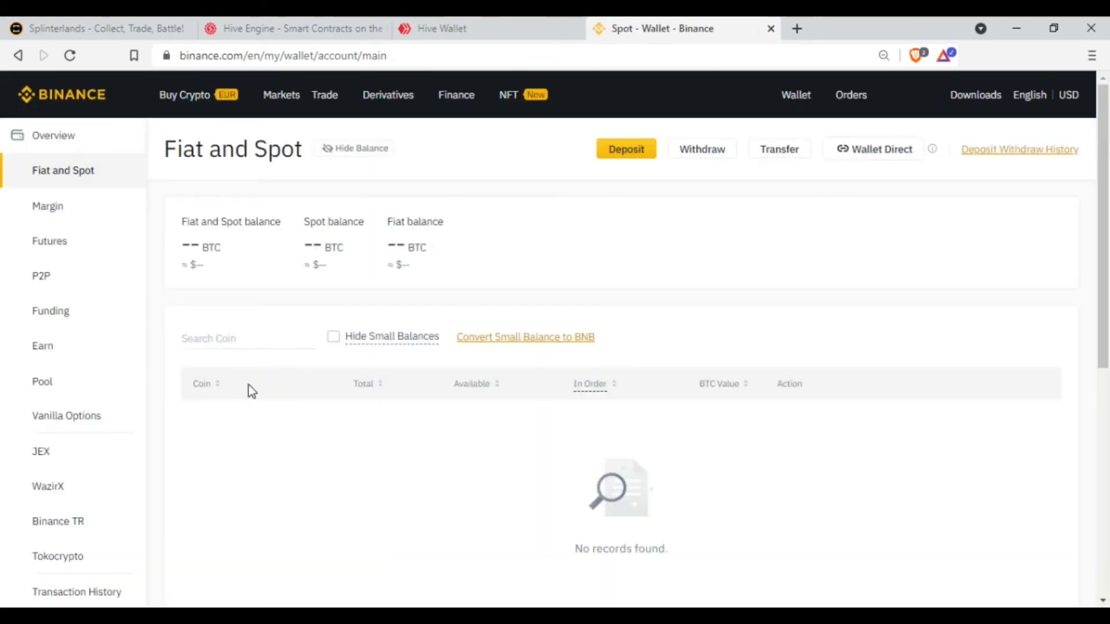
click(243, 331)
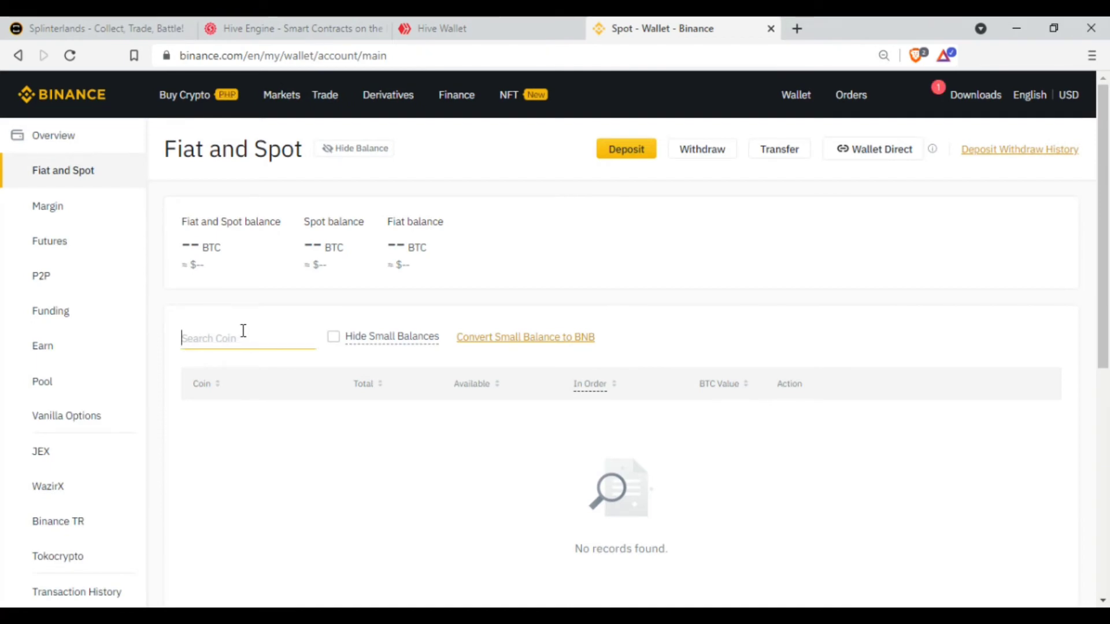
text(hive)
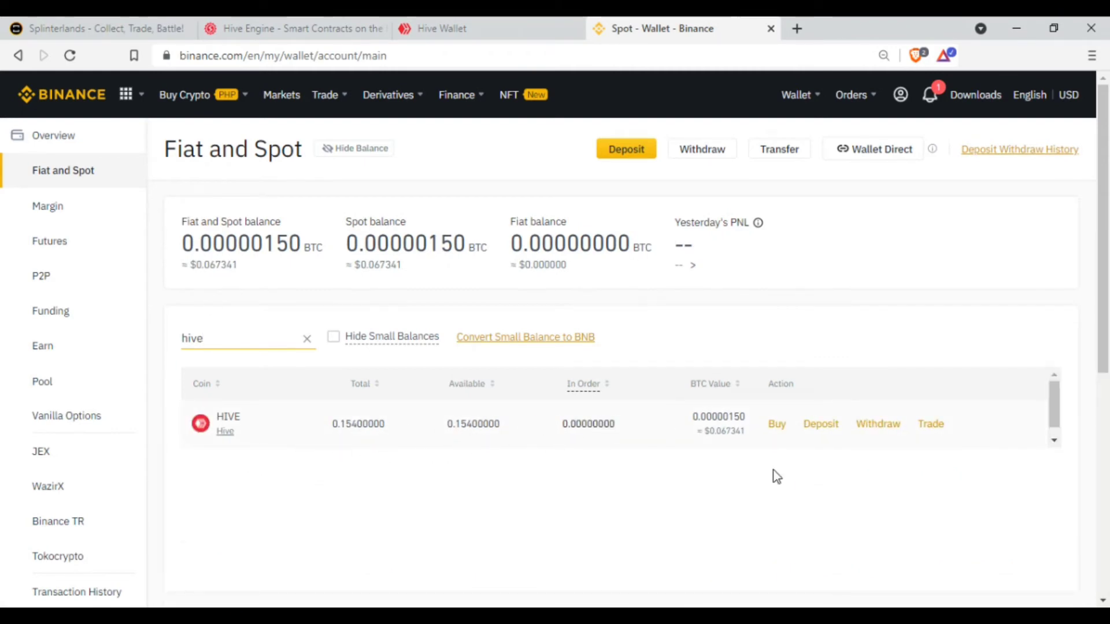
Open the HIVE deposit details, acknowledge that address and MEMO are required, and copy the deposit address.
click(823, 426)
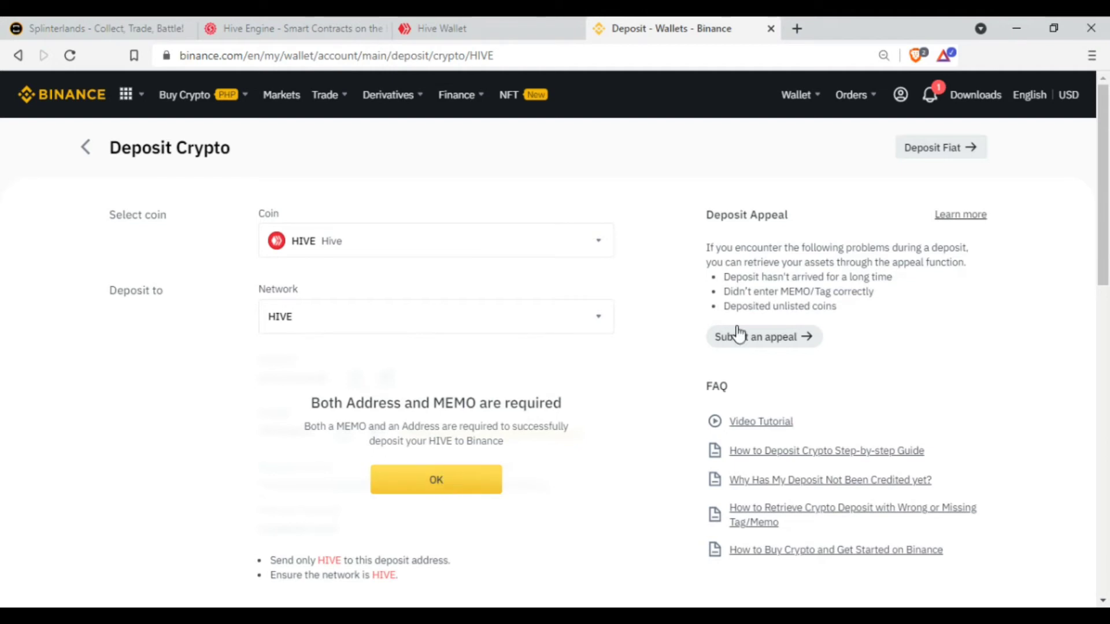
scroll(456, 461, down, 1)
click(478, 408)
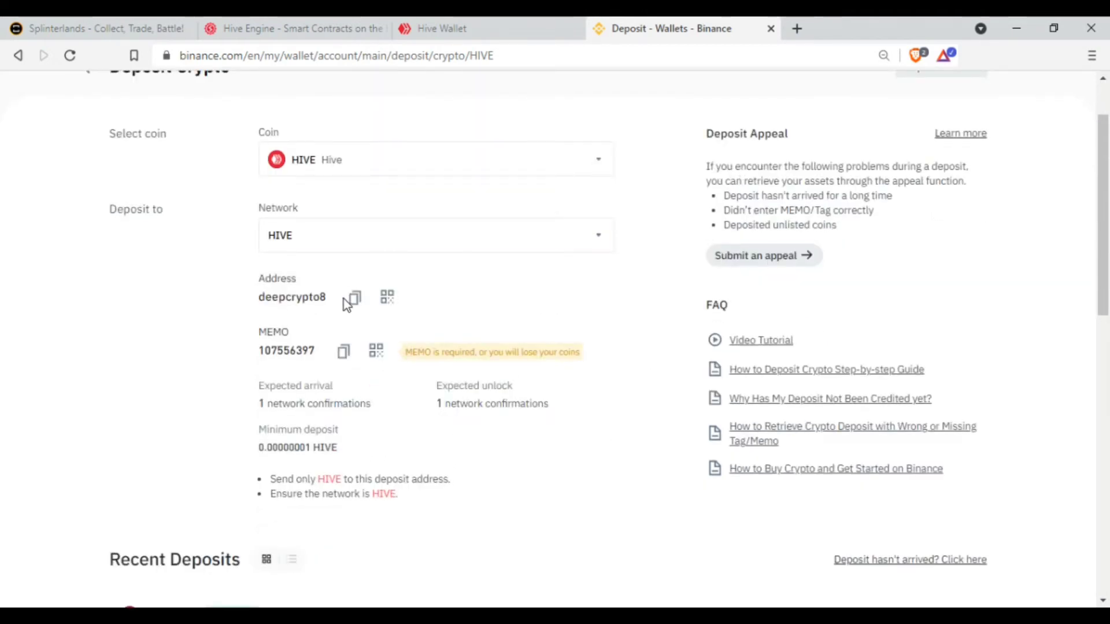
click(355, 302)
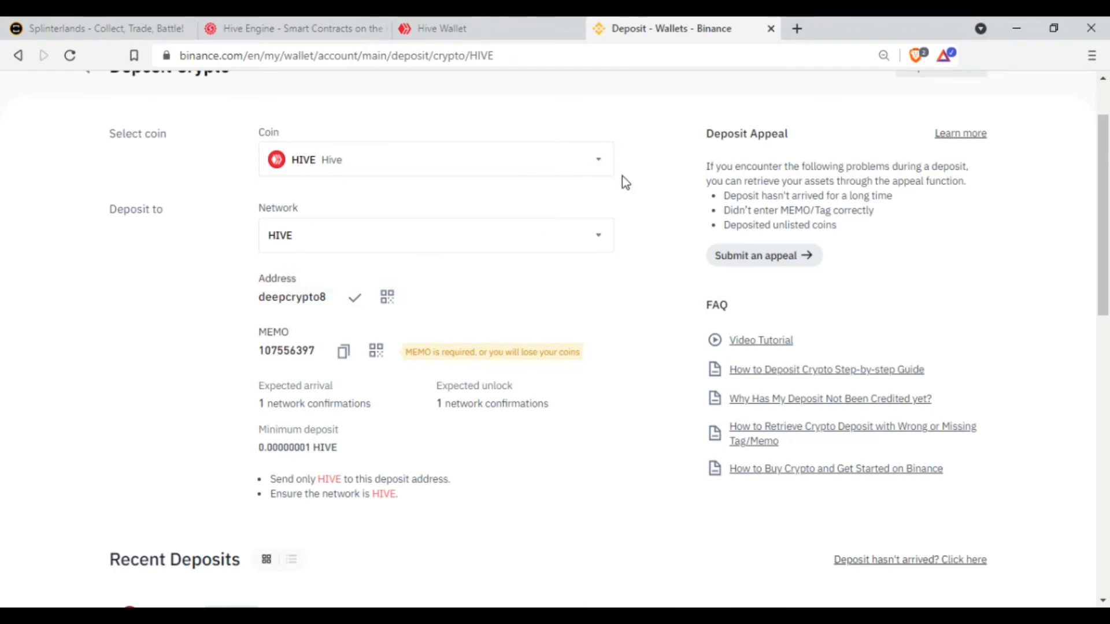
click(425, 23)
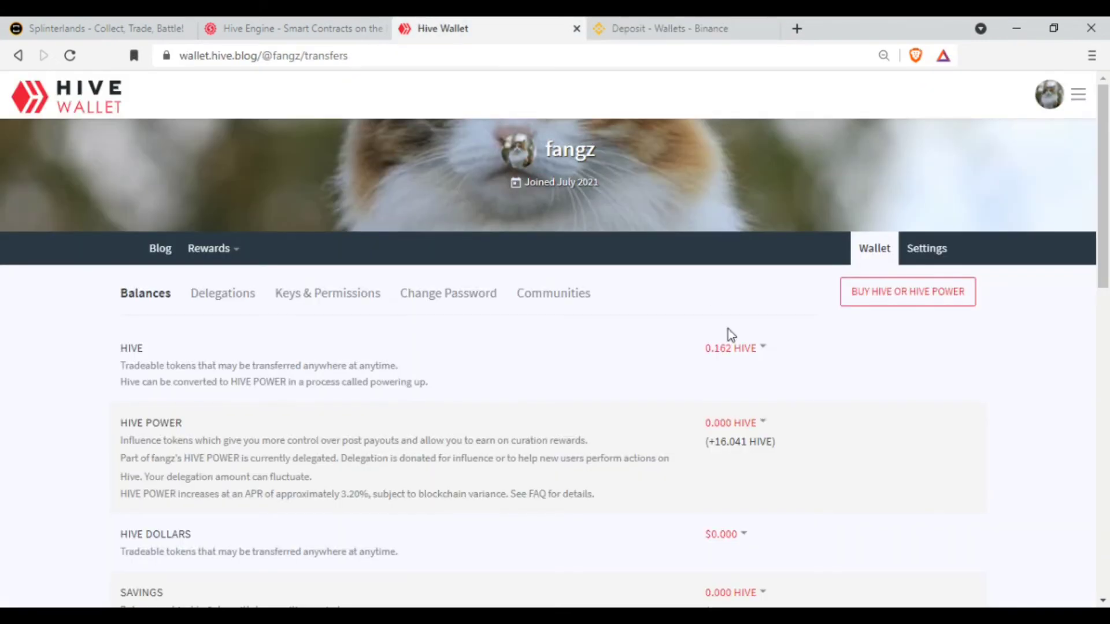
click(762, 349)
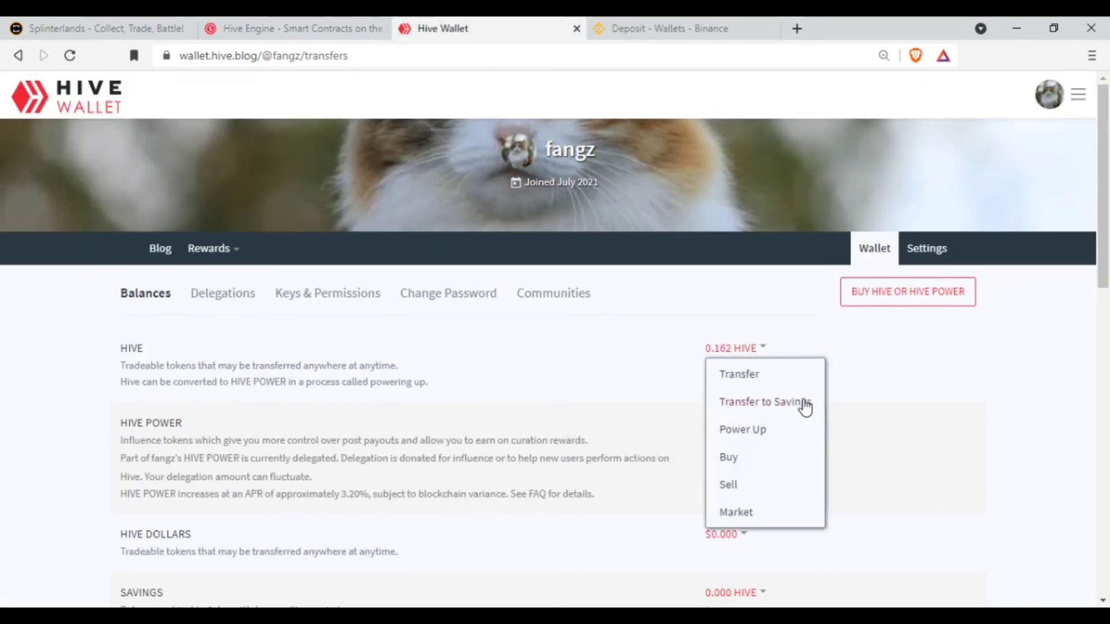
click(761, 383)
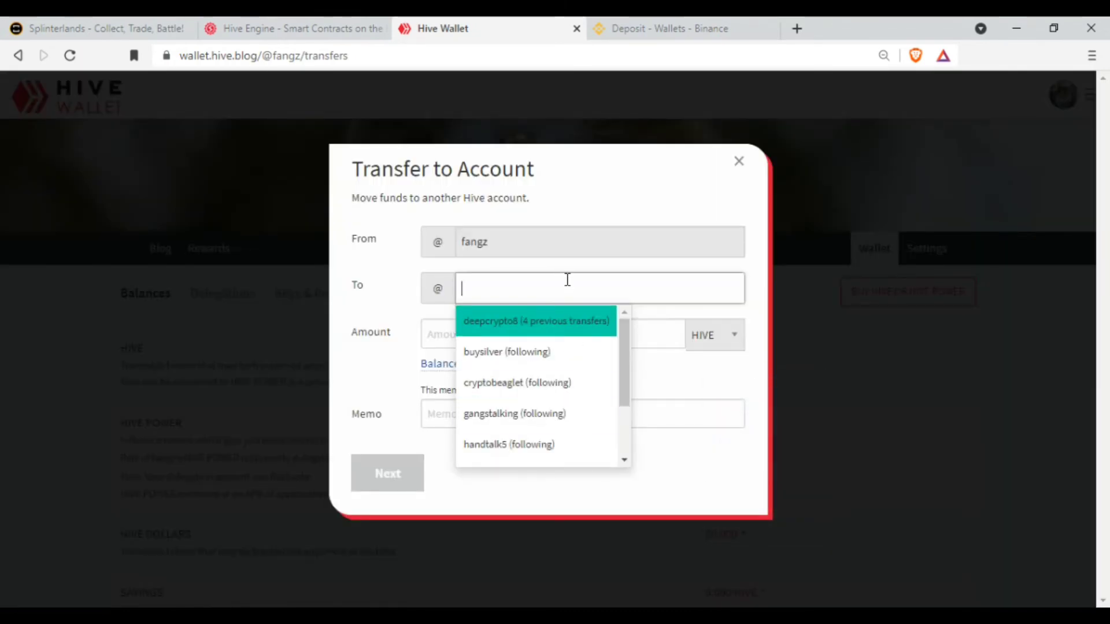
click(558, 328)
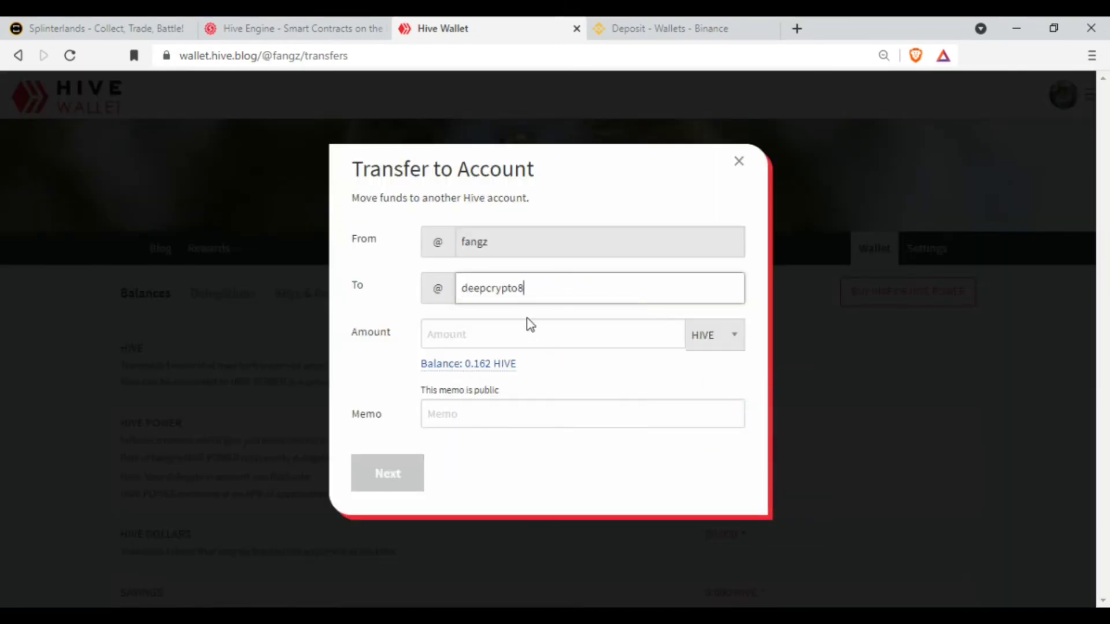
Copy the deposit MEMO from Binance and paste it as the memo of the Hive Wallet transfer.
click(639, 20)
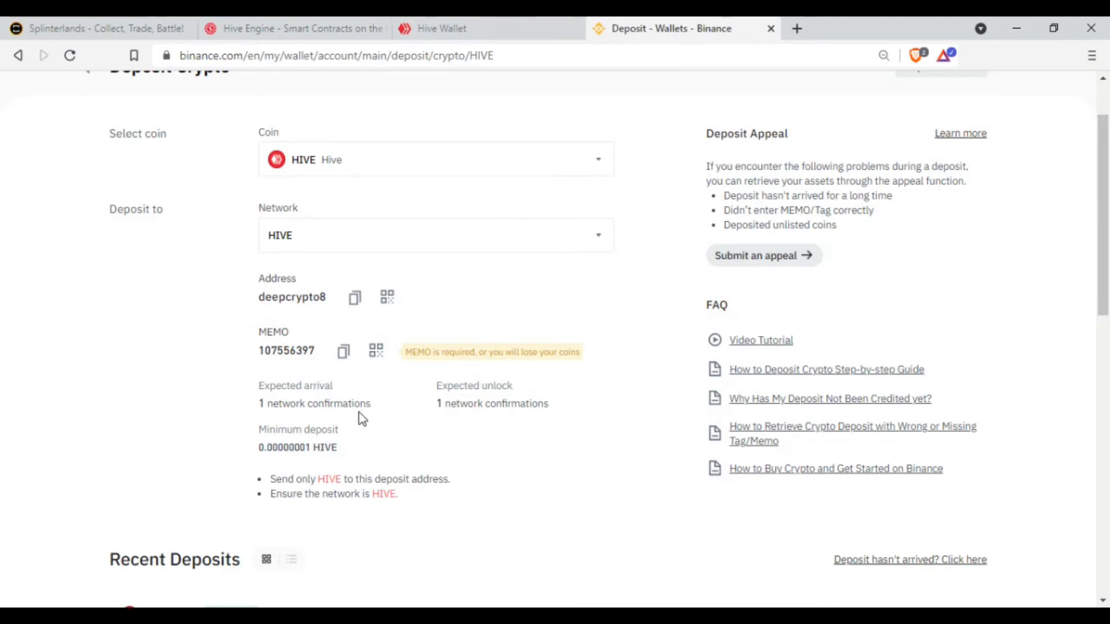
click(344, 351)
click(300, 23)
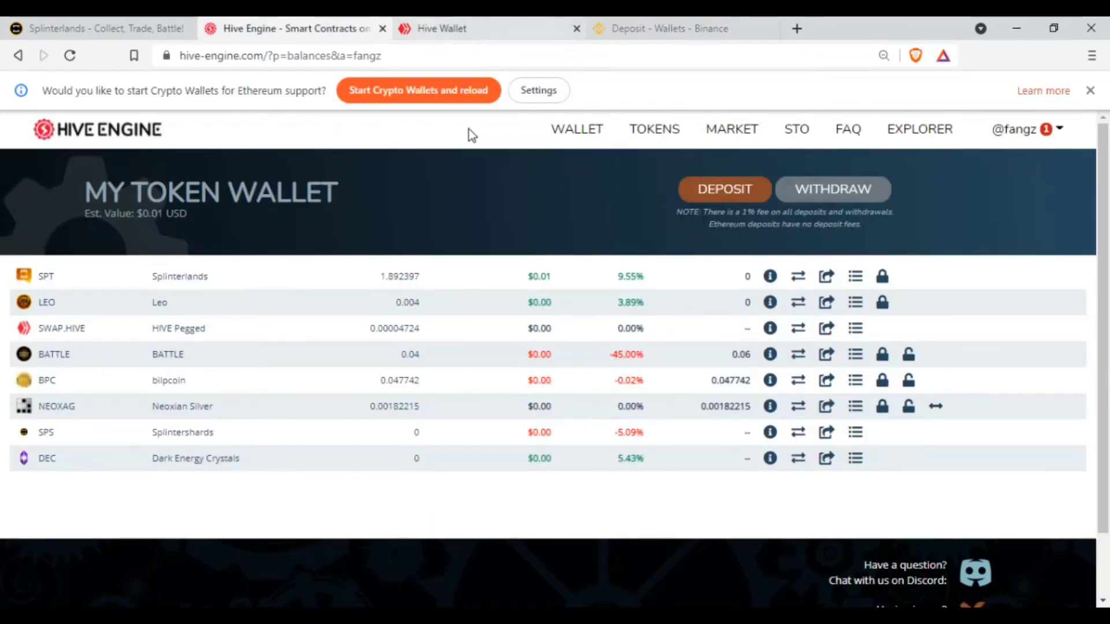
key(ctrl+Tab)
click(667, 341)
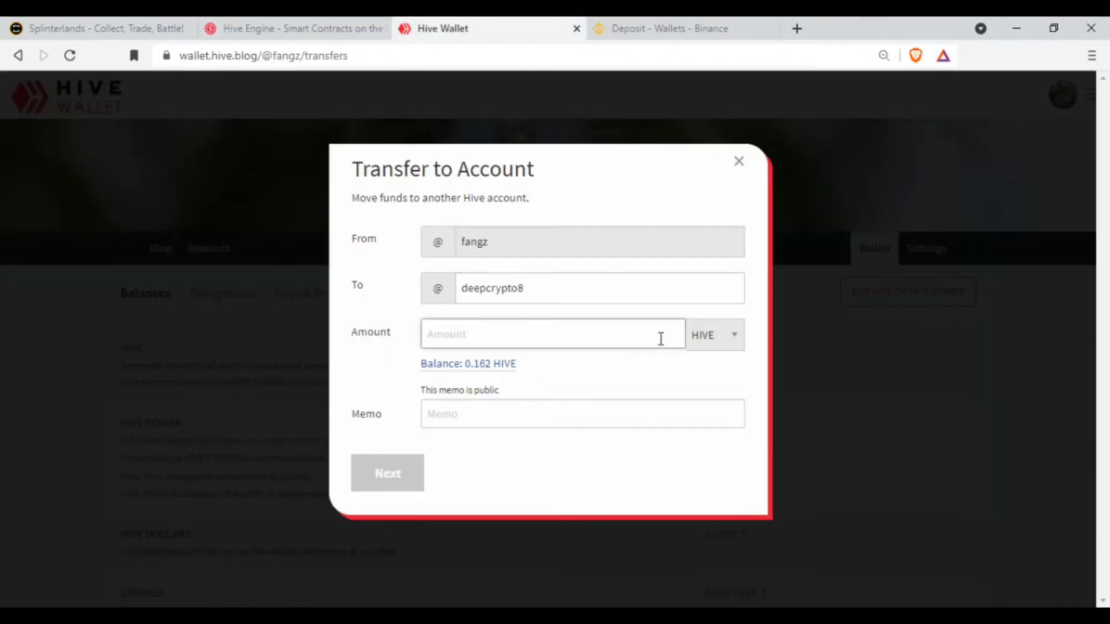
click(575, 409)
key(ctrl+v)
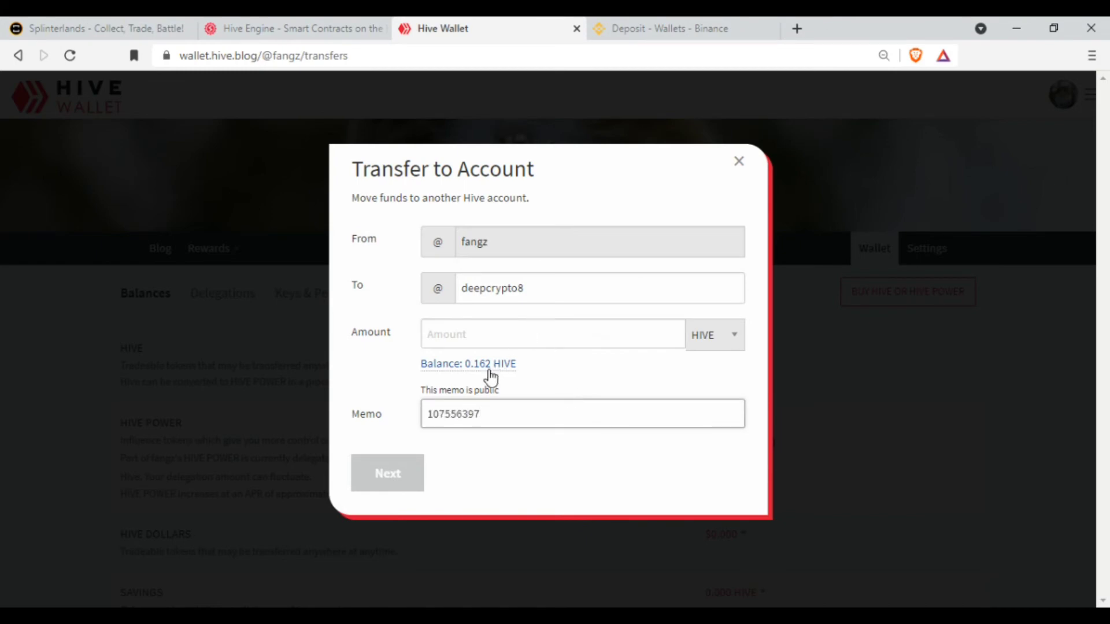
Set the transfer amount to the full 0.162 HIVE balance and confirm the transfer details.
click(489, 375)
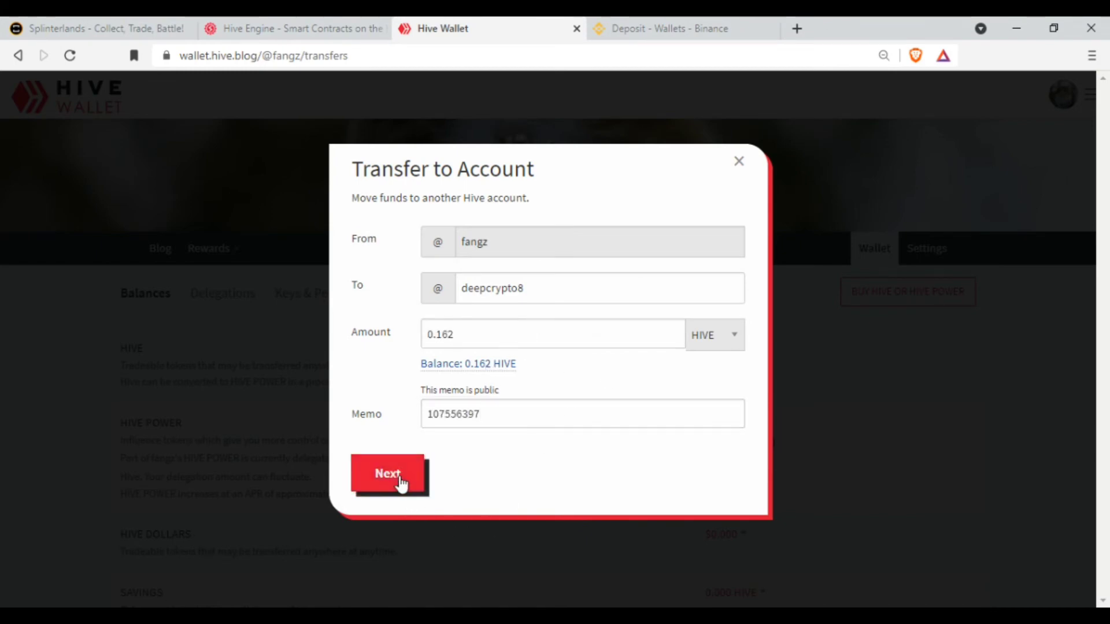
click(402, 481)
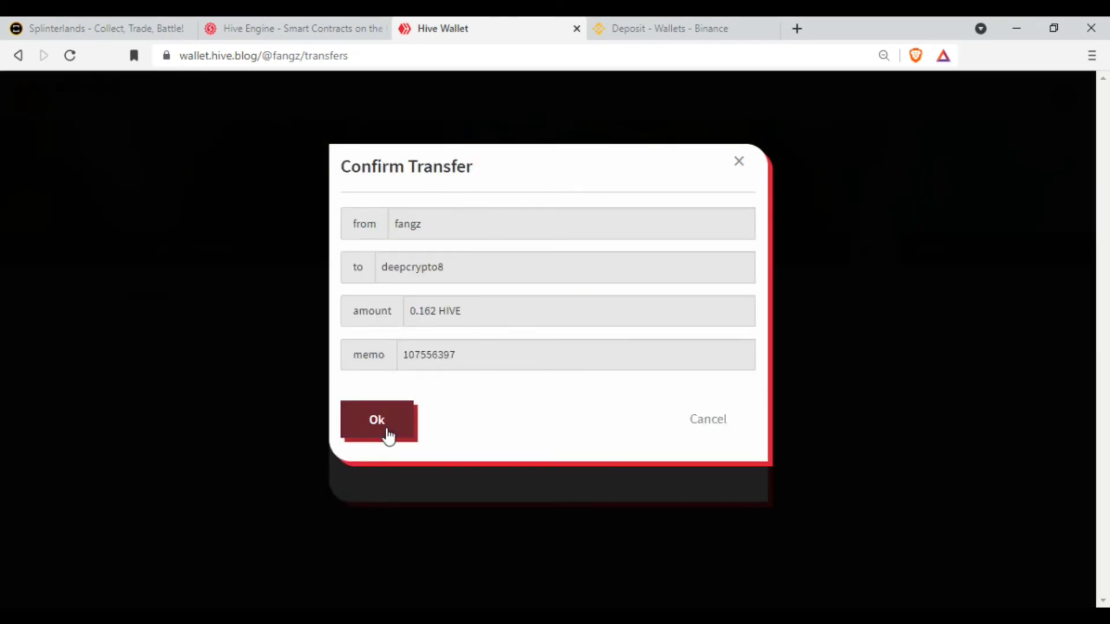
click(388, 434)
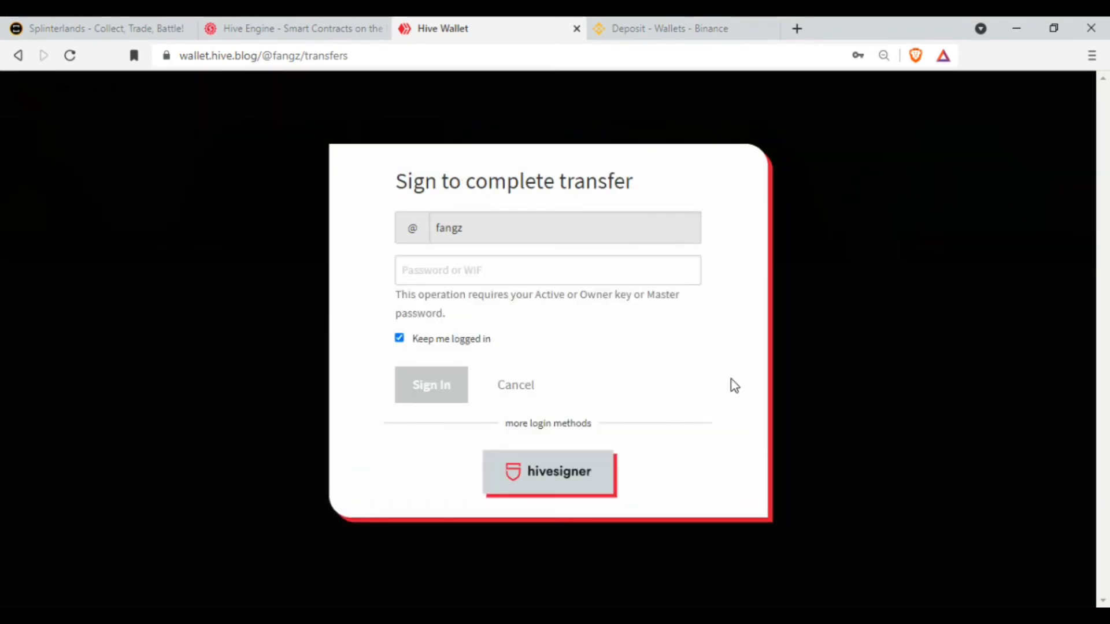
Sign the HIVE transfer with the account's active key or password, with Keep me logged in turned off.
click(534, 272)
key(ctrl+v)
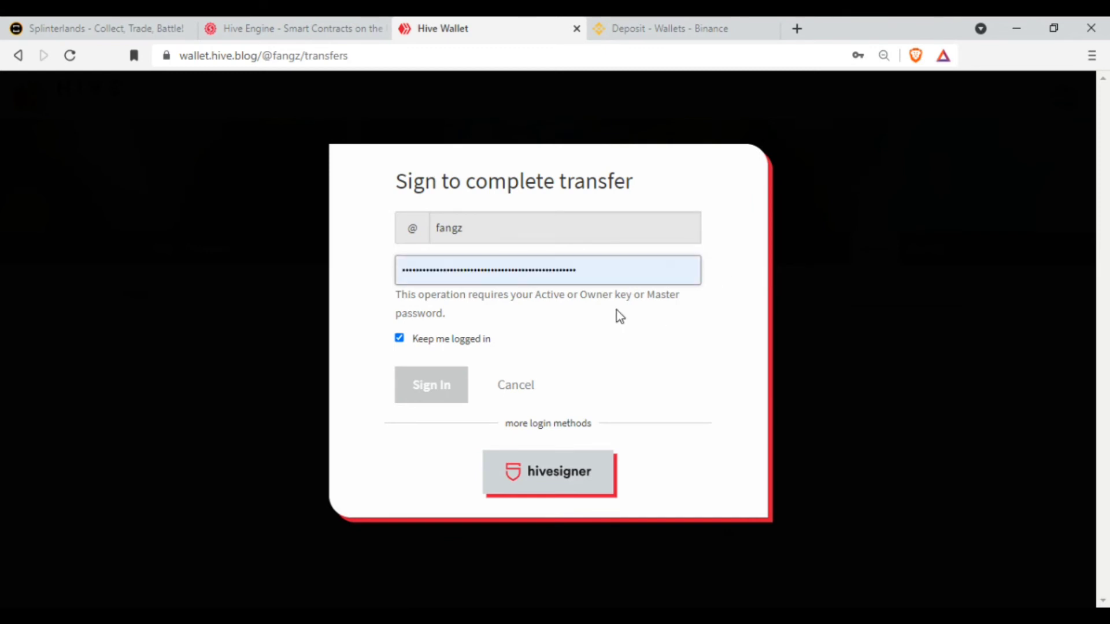
click(399, 338)
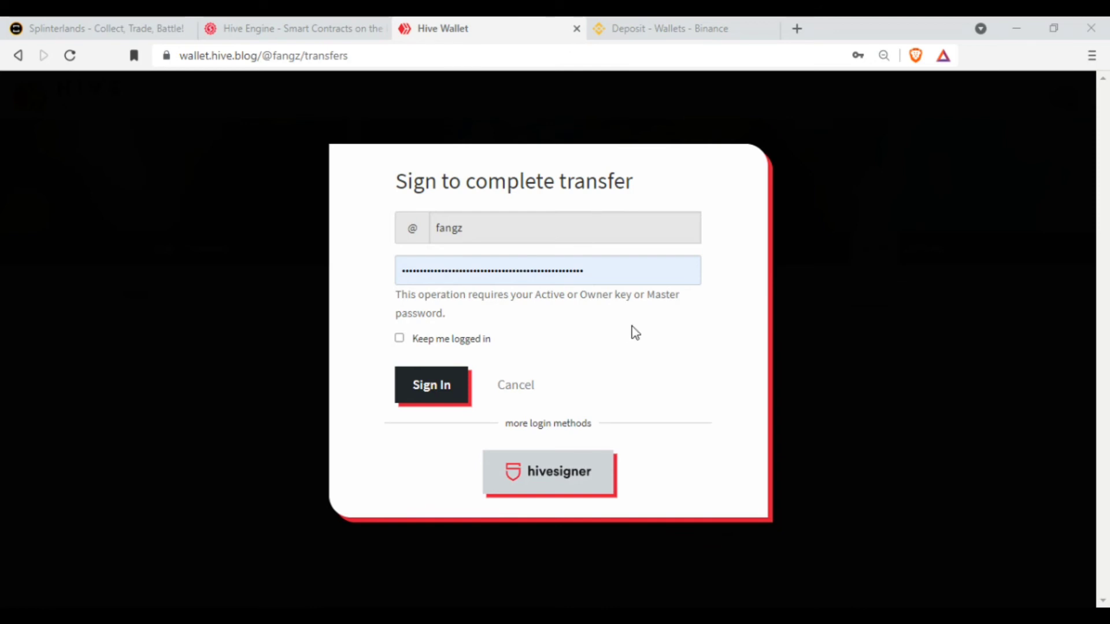
double_click(606, 271)
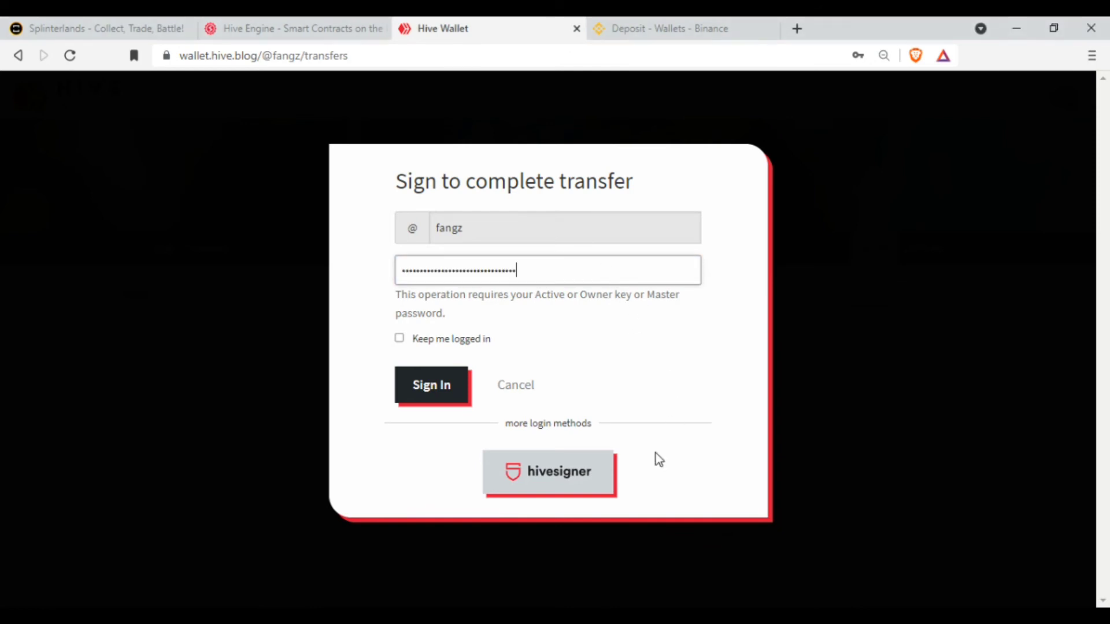
click(459, 391)
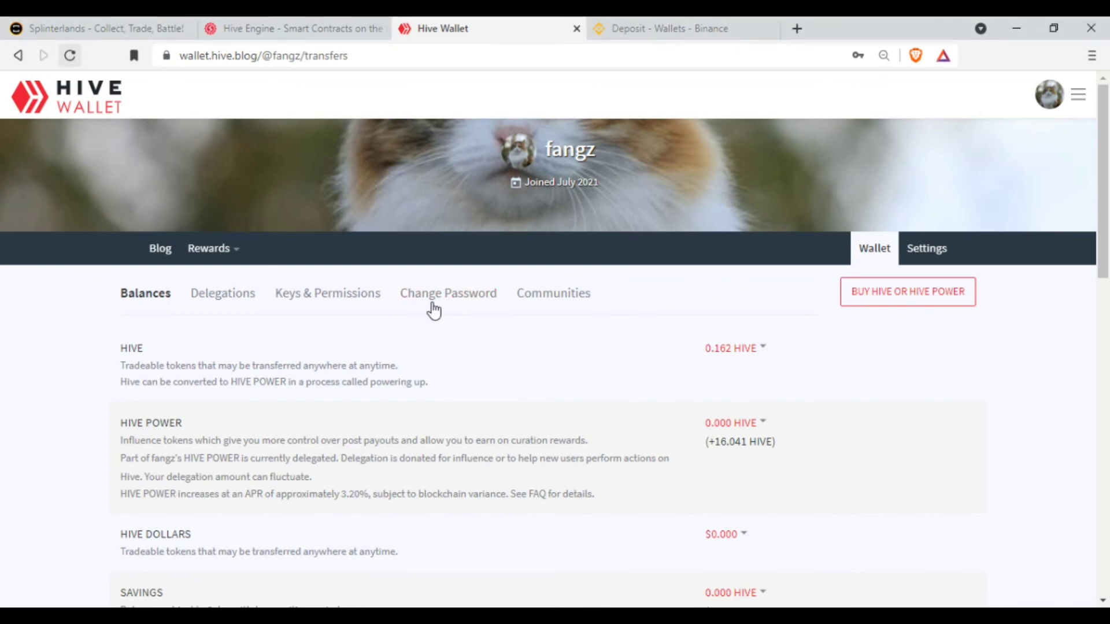
Reload the Hive Wallet page and check the HIVE balance and Account History for the outgoing transfer.
click(71, 55)
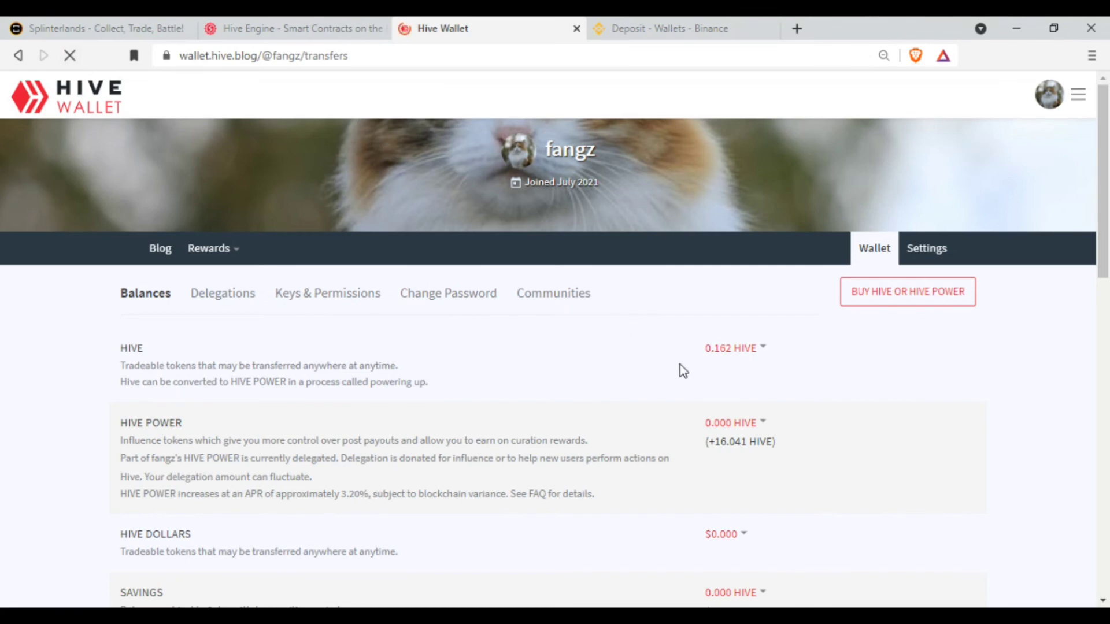
scroll(530, 403, down, 4)
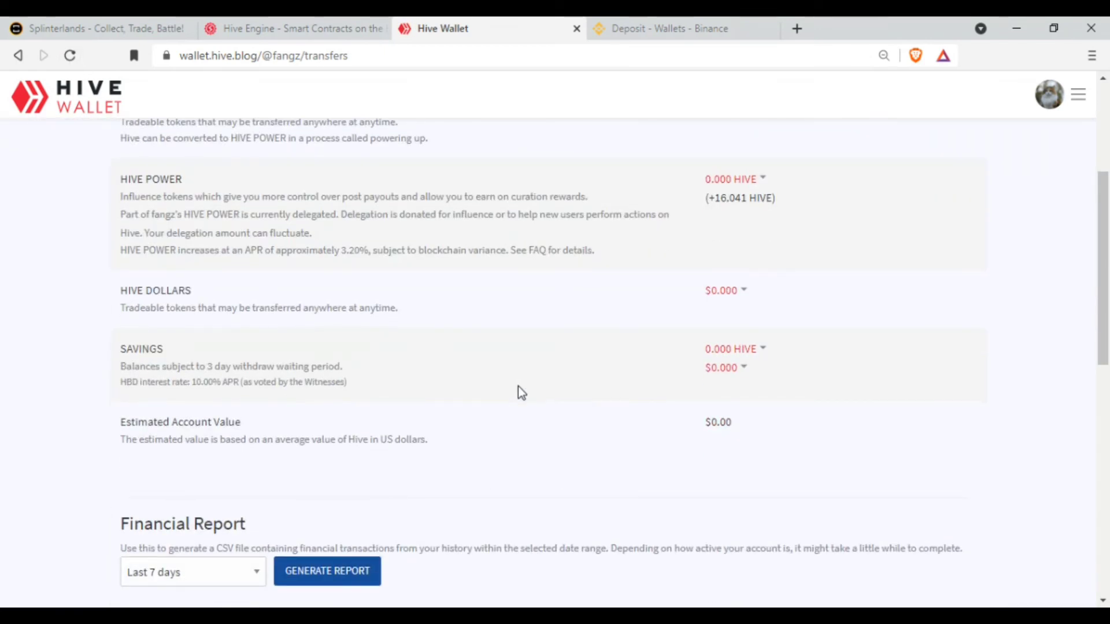
scroll(519, 386, down, 4)
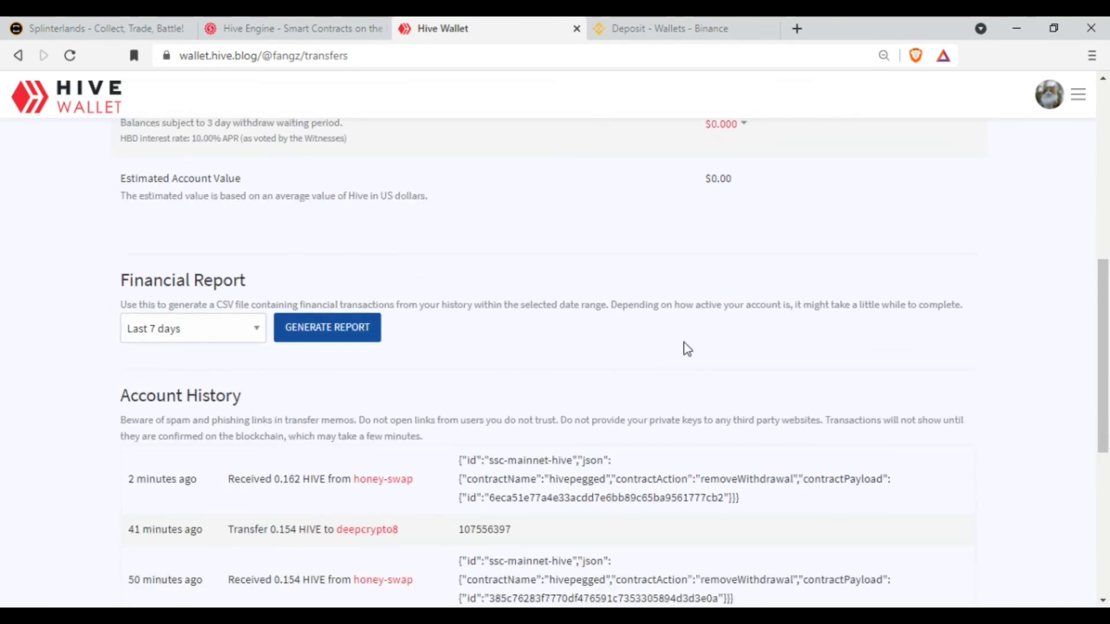
scroll(687, 350, up, 5)
Switch to Binance and reload the HIVE deposit page to check Recent Deposits for the 0.162 HIVE transfer.
click(641, 23)
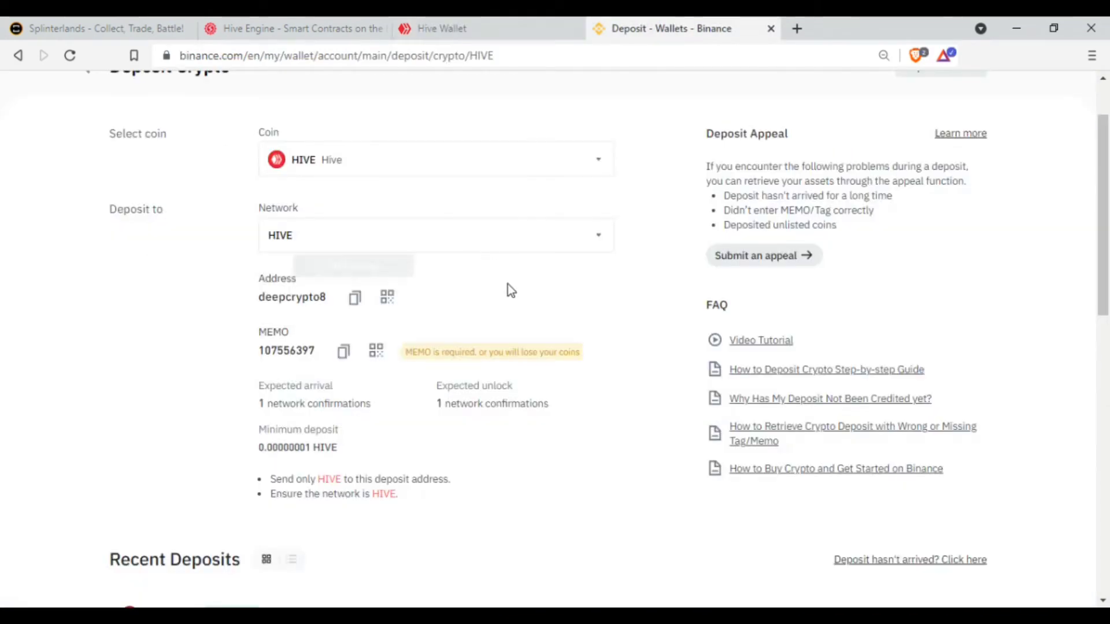
scroll(572, 400, down, 4)
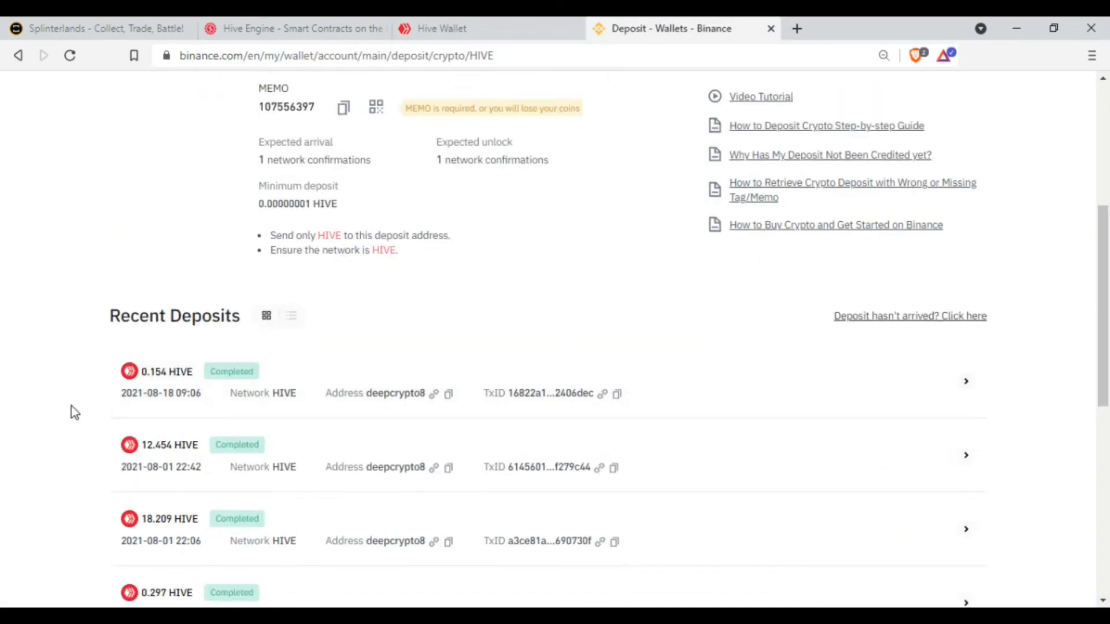
click(617, 394)
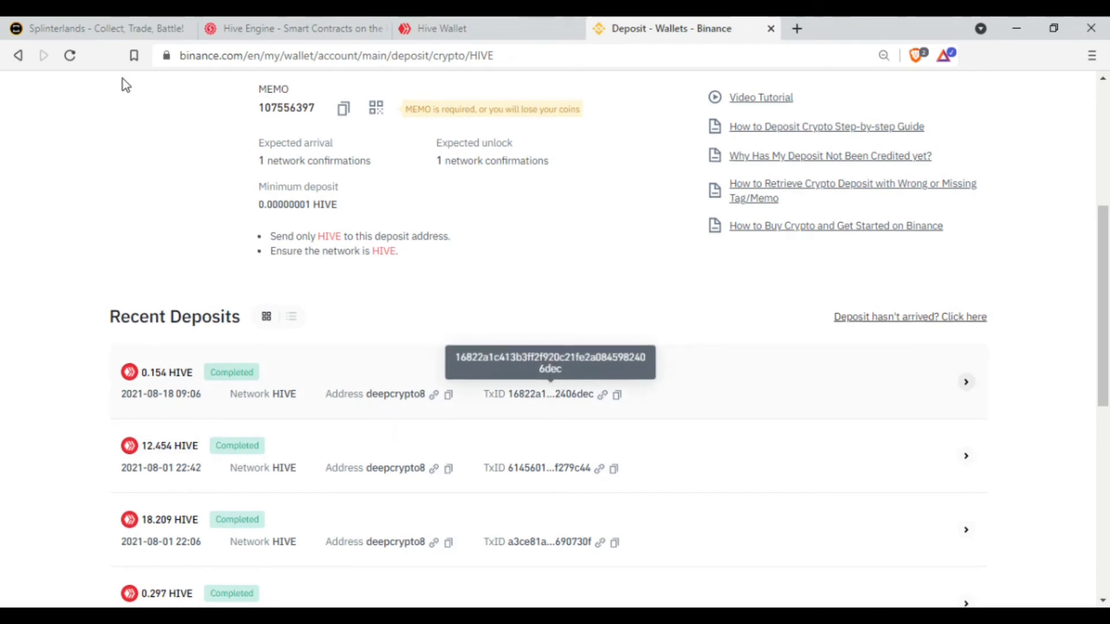
scroll(125, 85, up, 2)
click(69, 55)
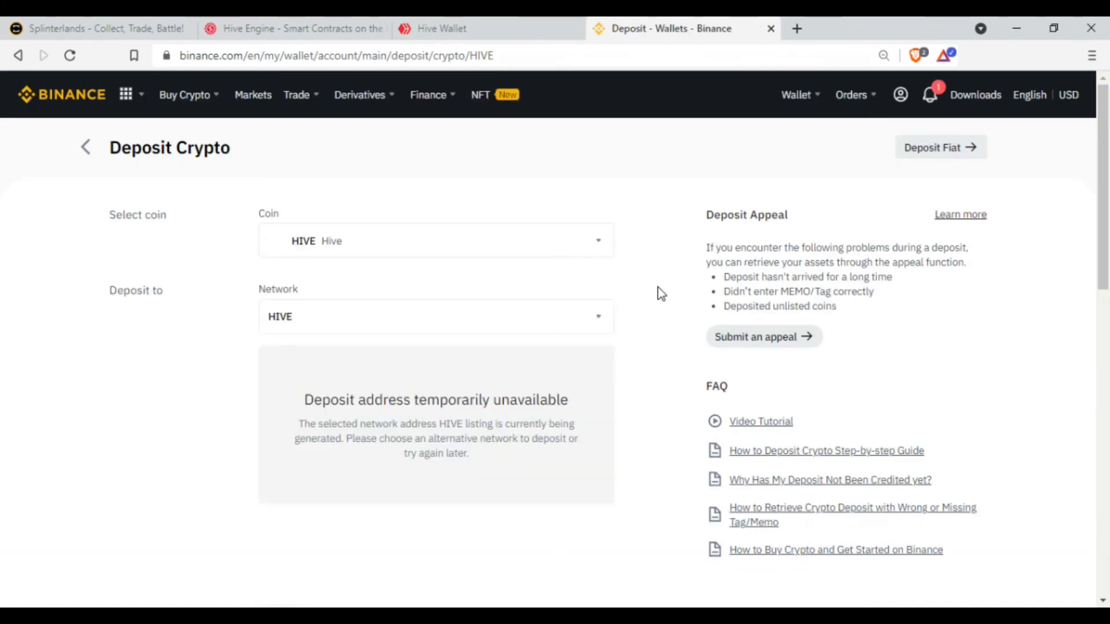
scroll(656, 292, down, 5)
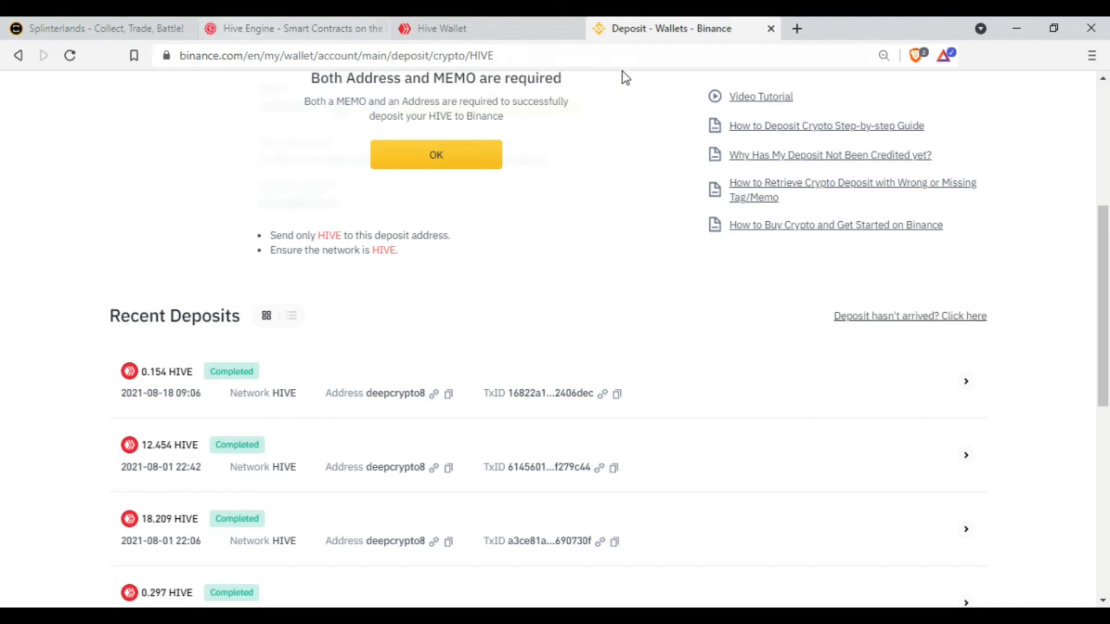
click(70, 56)
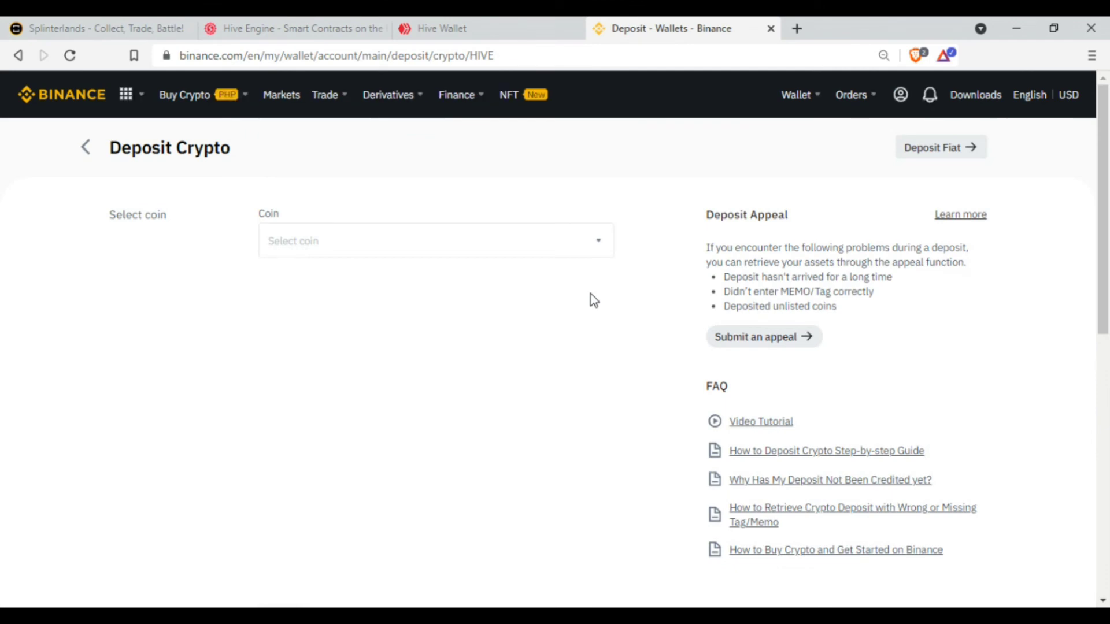
scroll(594, 300, down, 3)
scroll(594, 300, down, 3)
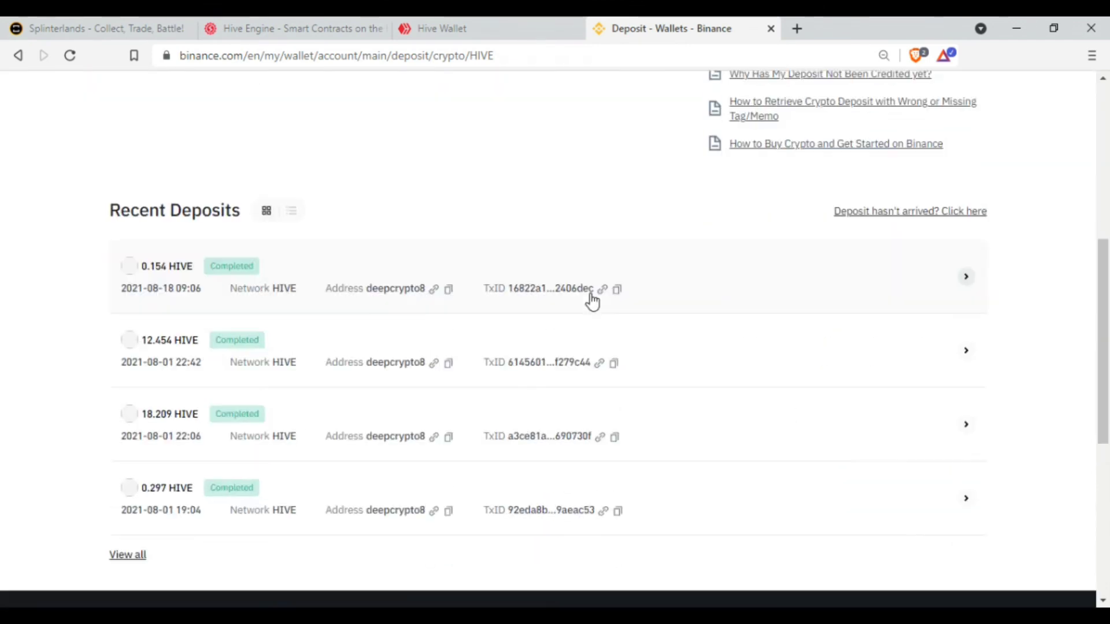
scroll(661, 295, up, 4)
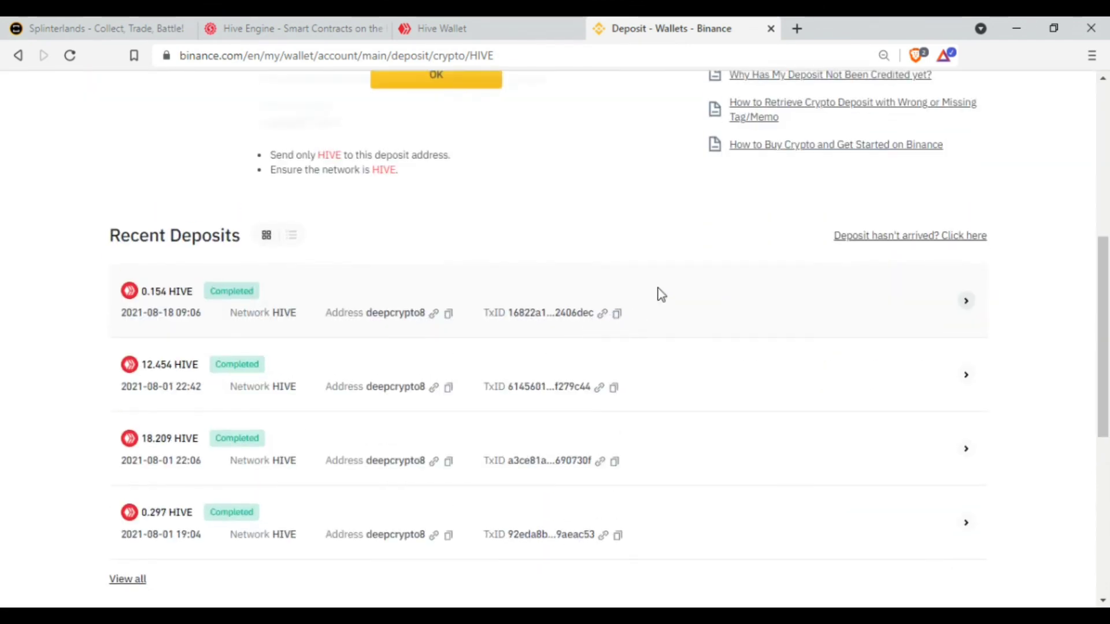
scroll(627, 313, down, 2)
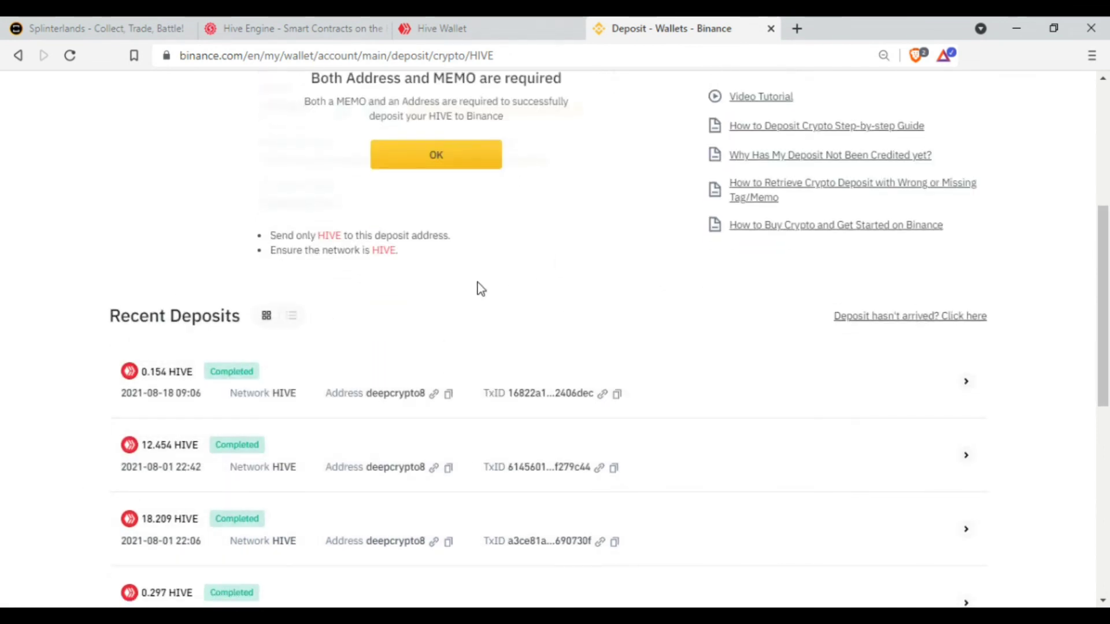
click(285, 26)
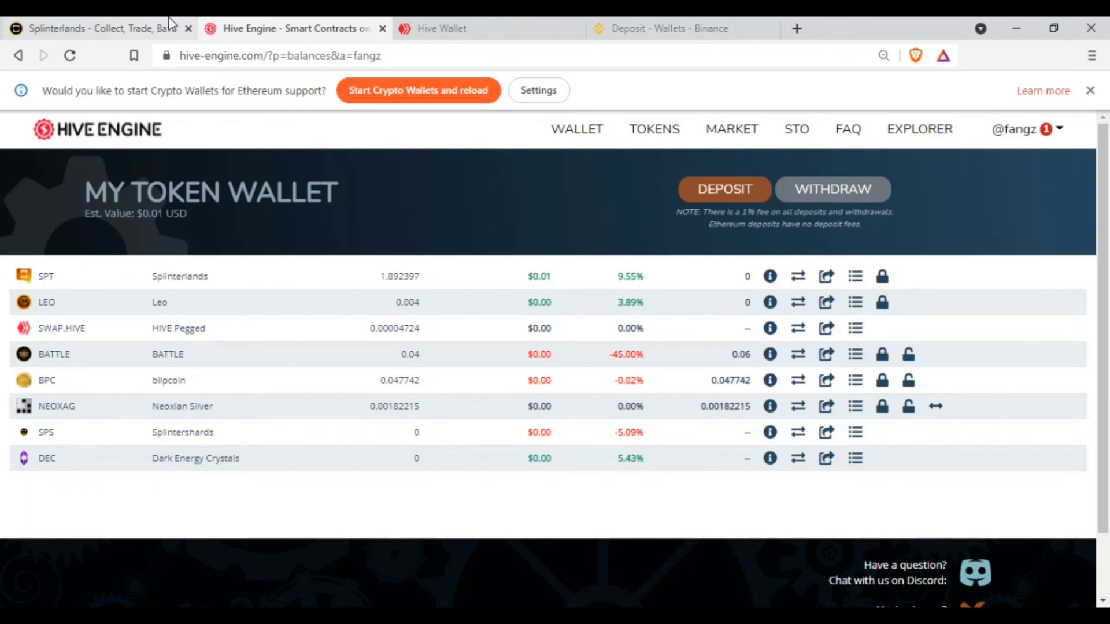
click(170, 23)
click(289, 23)
click(421, 26)
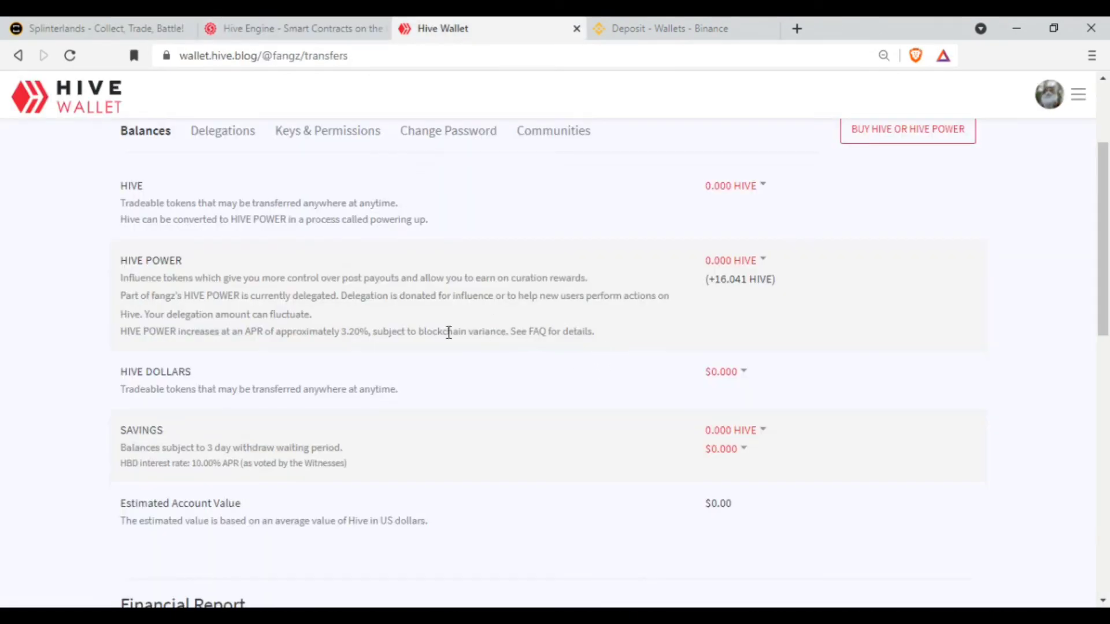
scroll(449, 333, down, 5)
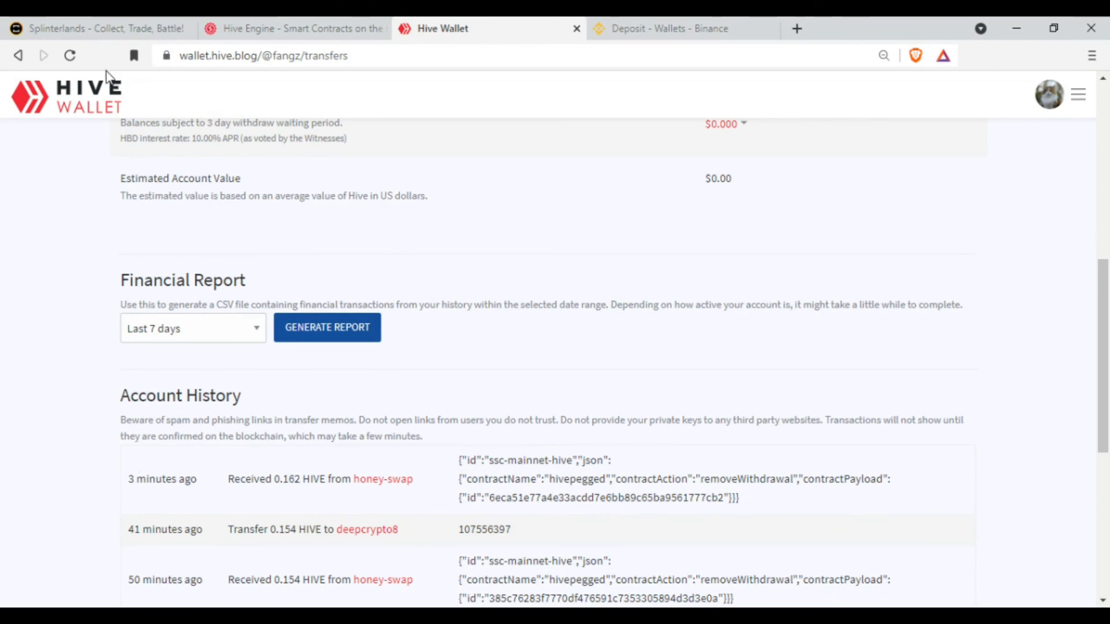
click(69, 55)
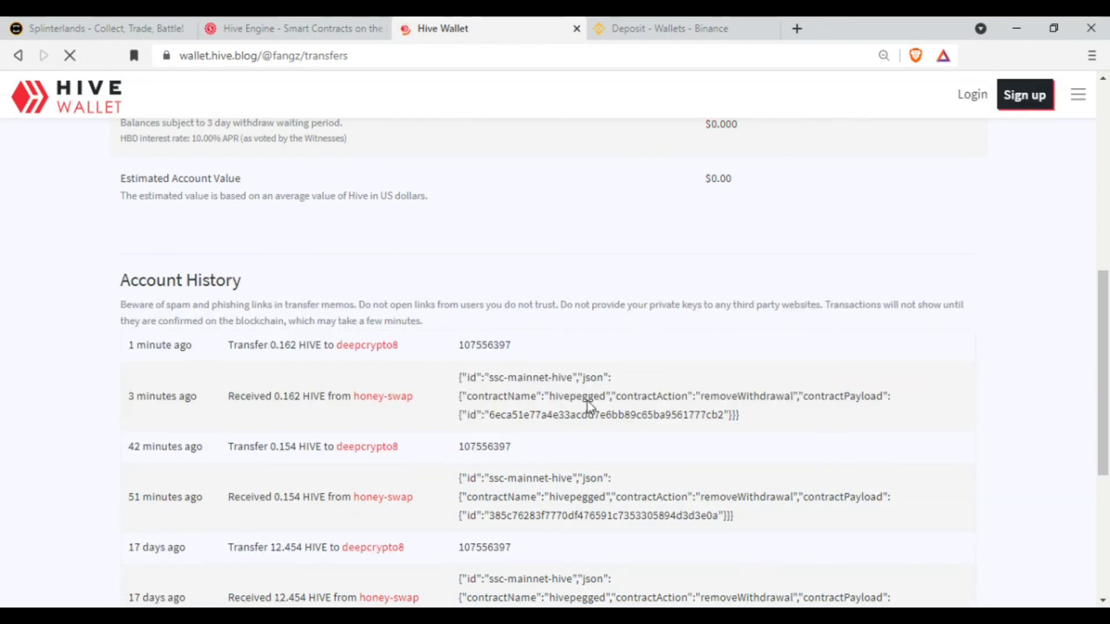
scroll(520, 443, down, 1)
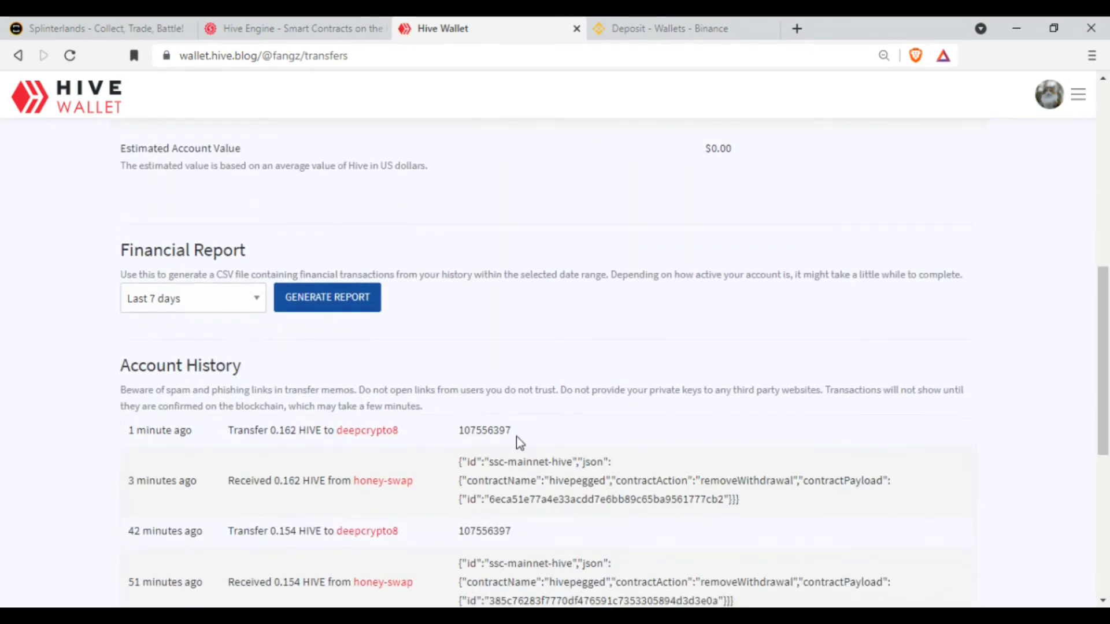
double_click(487, 430)
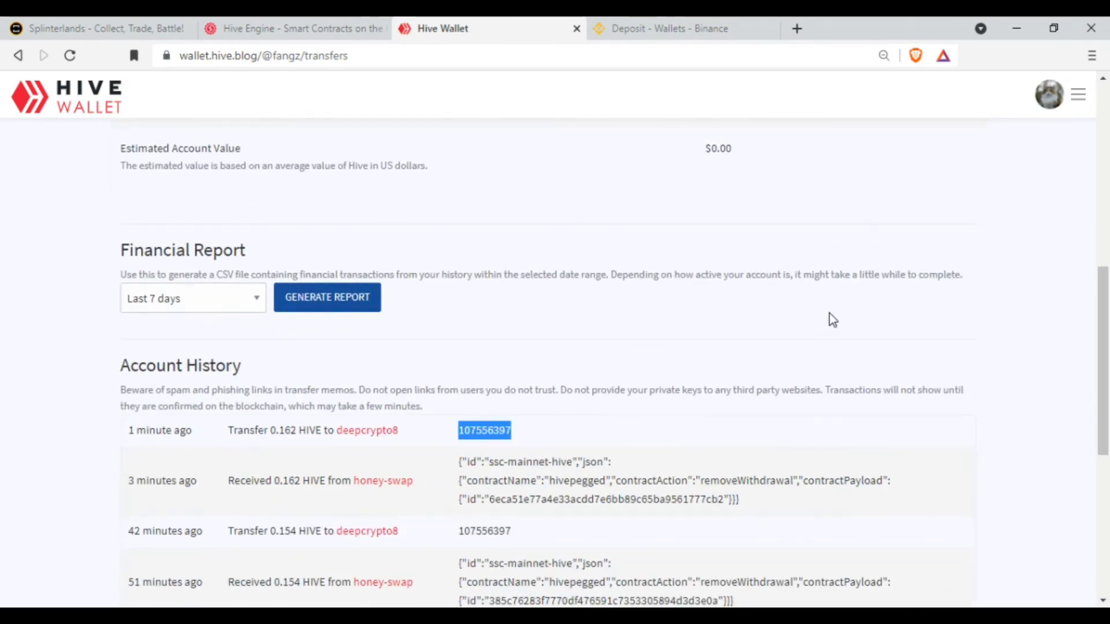
click(693, 435)
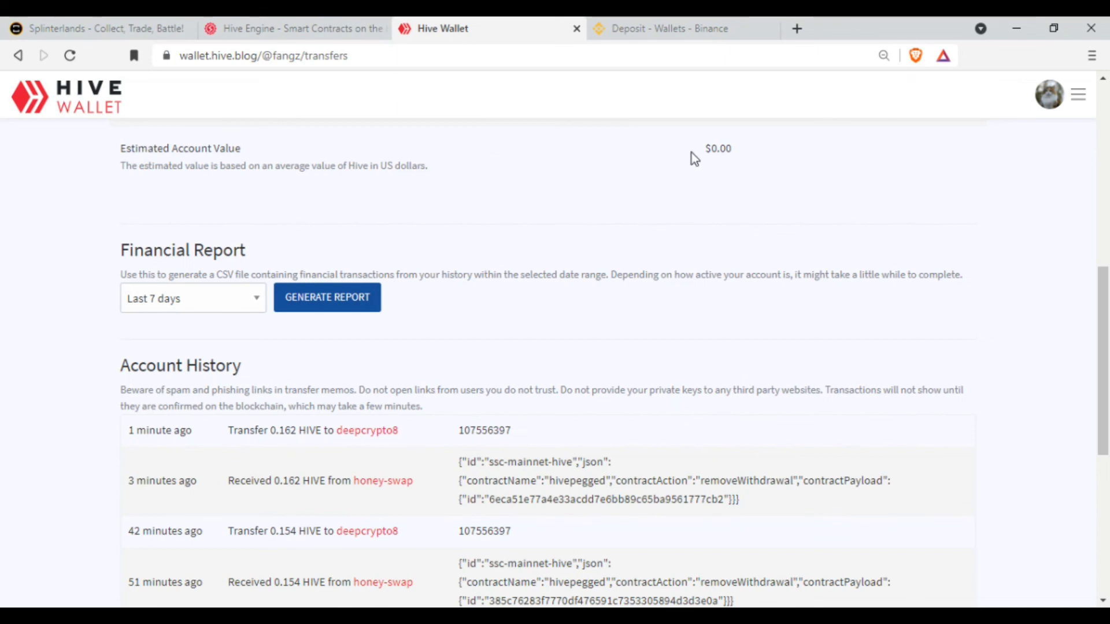
Switch back to Binance and refresh the deposit page again to look for the 0.162 HIVE entry under Recent Deposits.
click(664, 18)
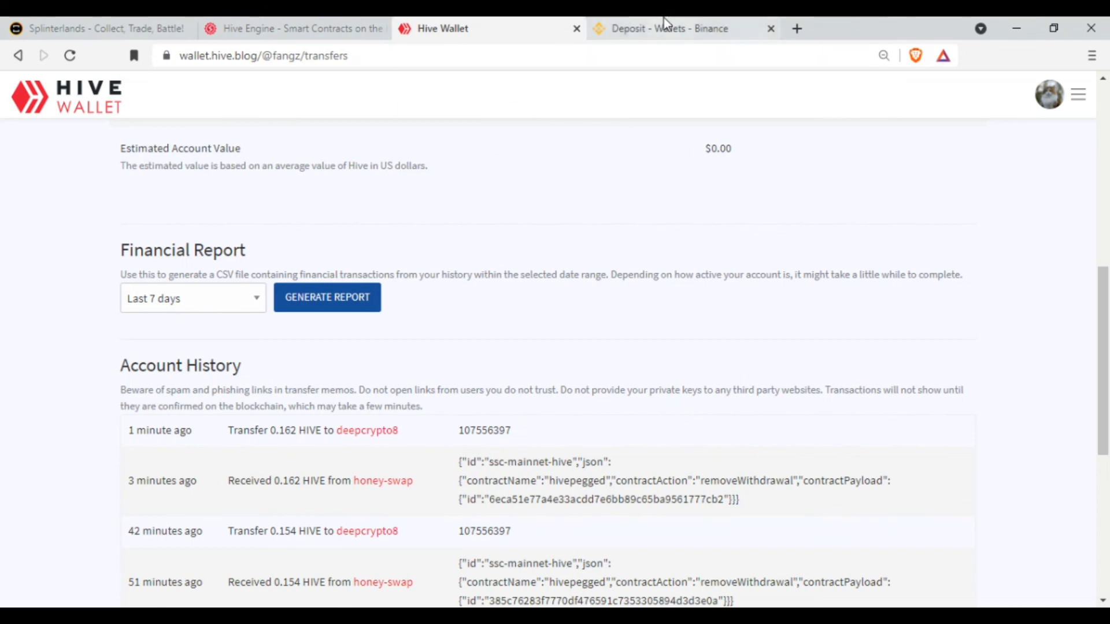
scroll(519, 286, up, 5)
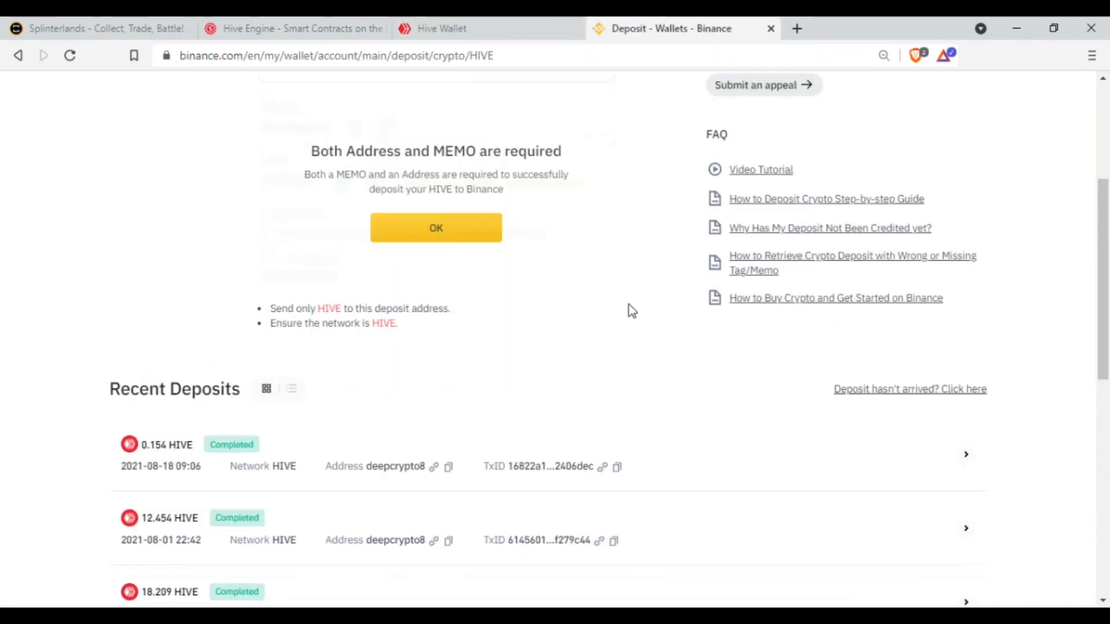
scroll(549, 389, down, 3)
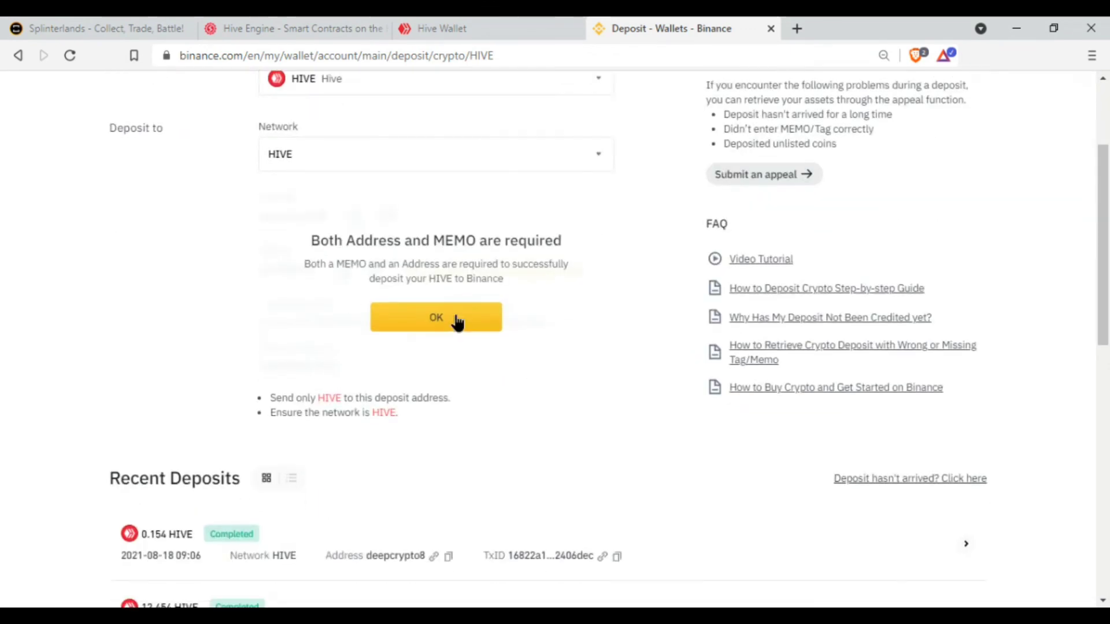
double_click(462, 321)
scroll(601, 258, down, 3)
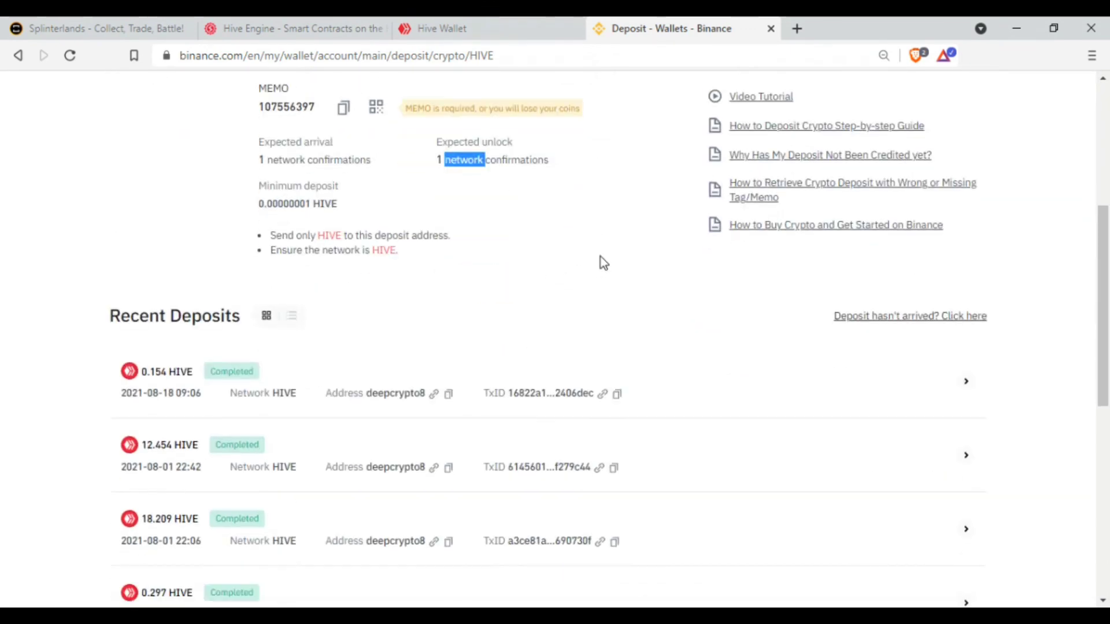
click(70, 55)
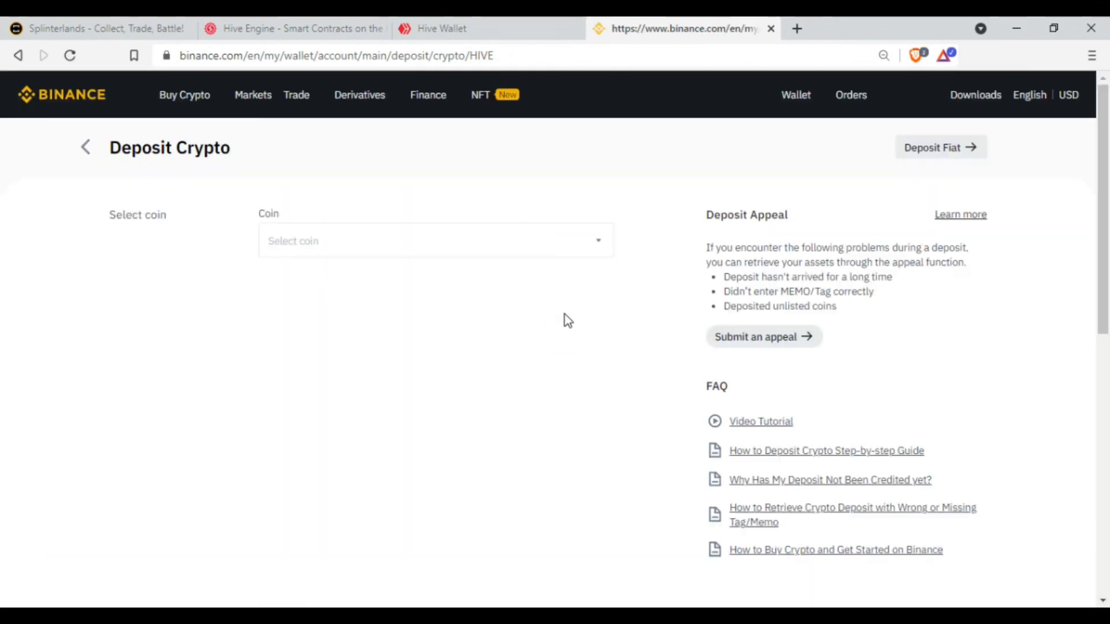
scroll(636, 273, down, 3)
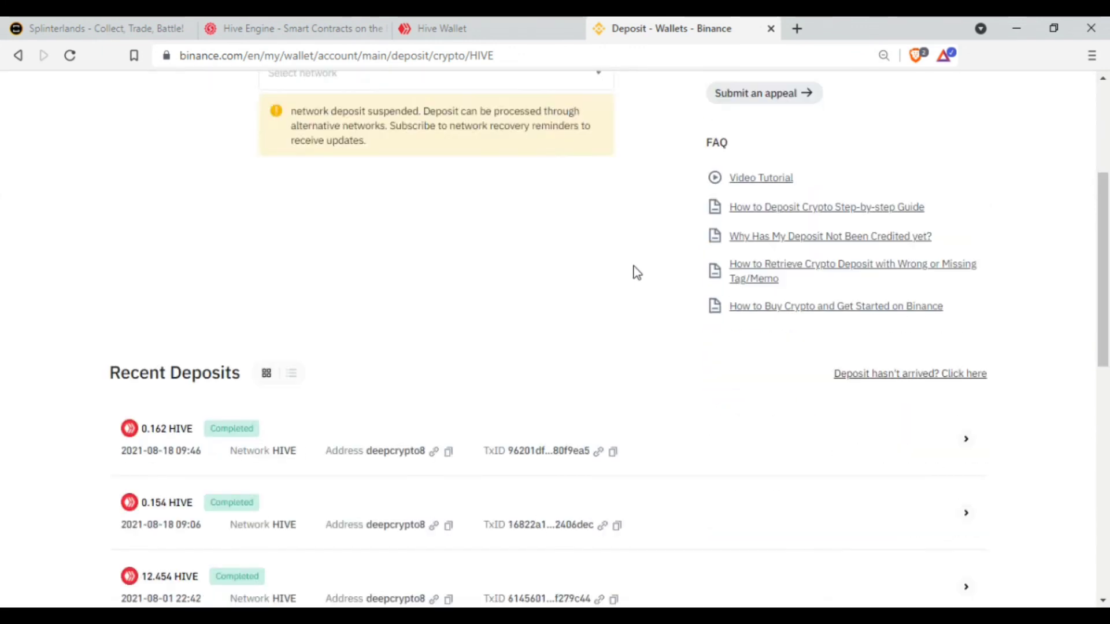
scroll(462, 446, down, 2)
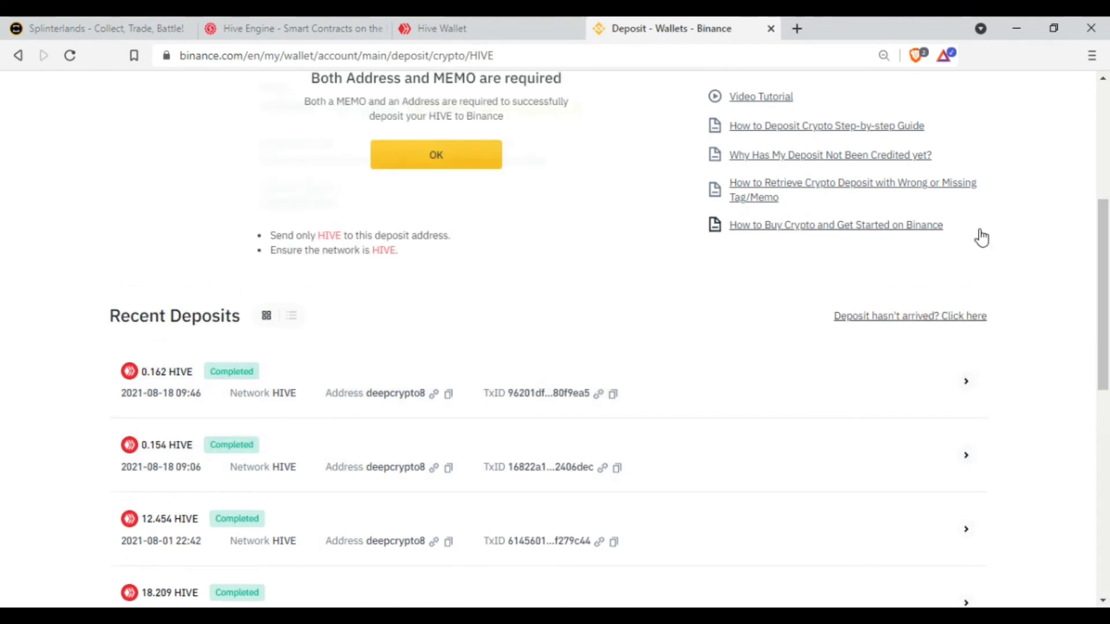
scroll(498, 272, up, 5)
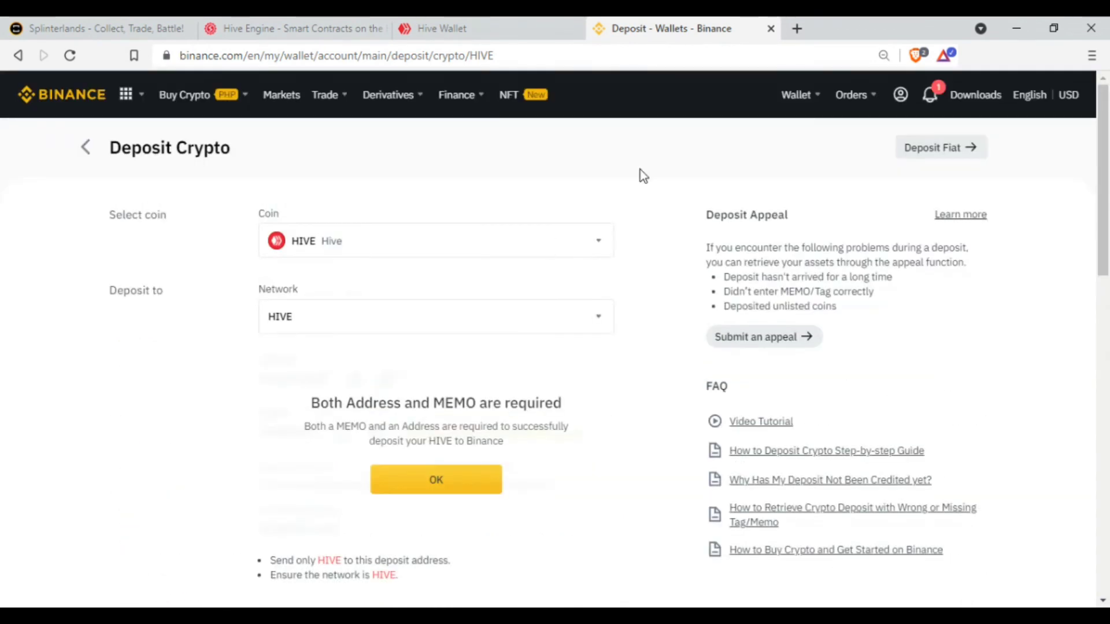